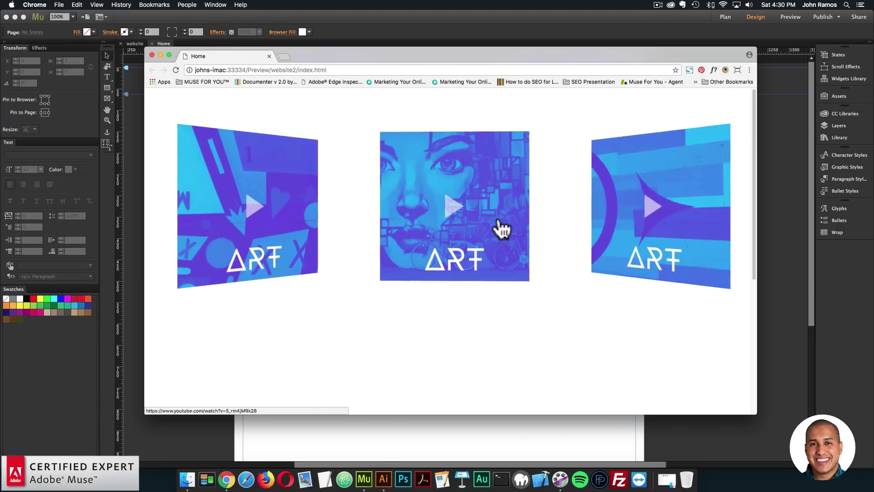
# - Open the face slide's video twice in the previewed slideshow's lightbox, lower the system volume, close it each time and rotate the slides
pyautogui.click(452, 205)
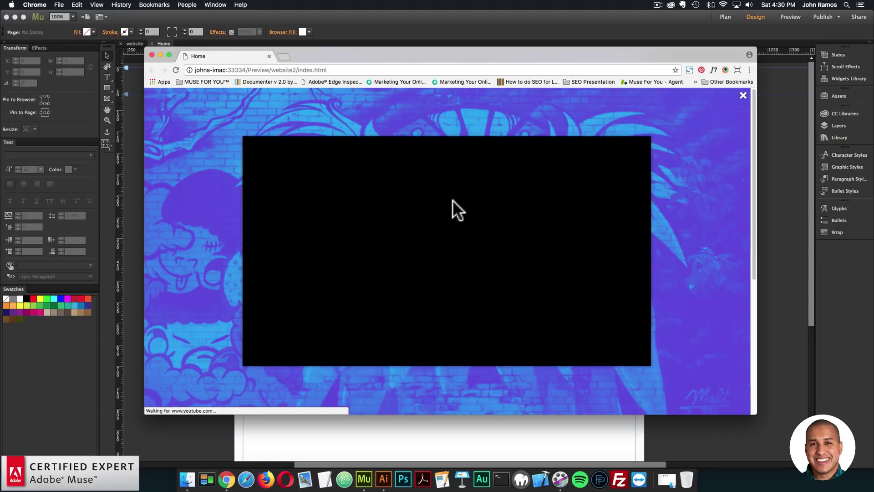
pyautogui.press('XF86AudioLowerVolume')
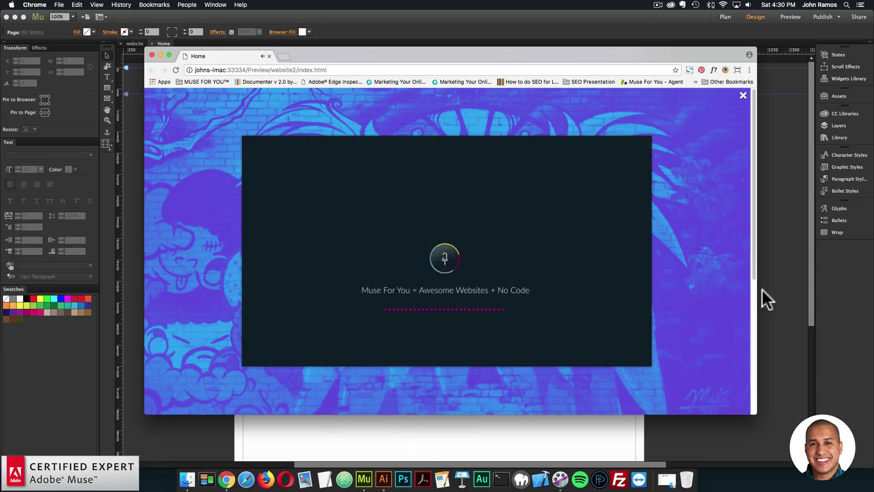
pyautogui.click(731, 298)
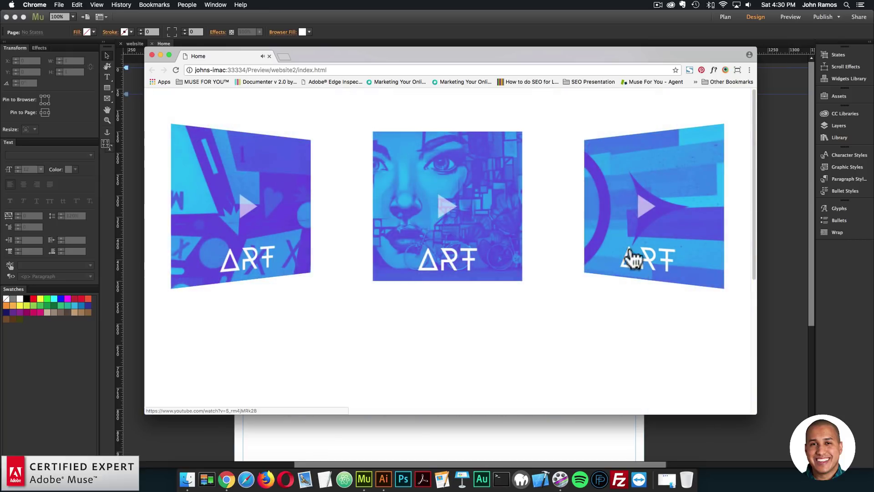
pyautogui.click(445, 211)
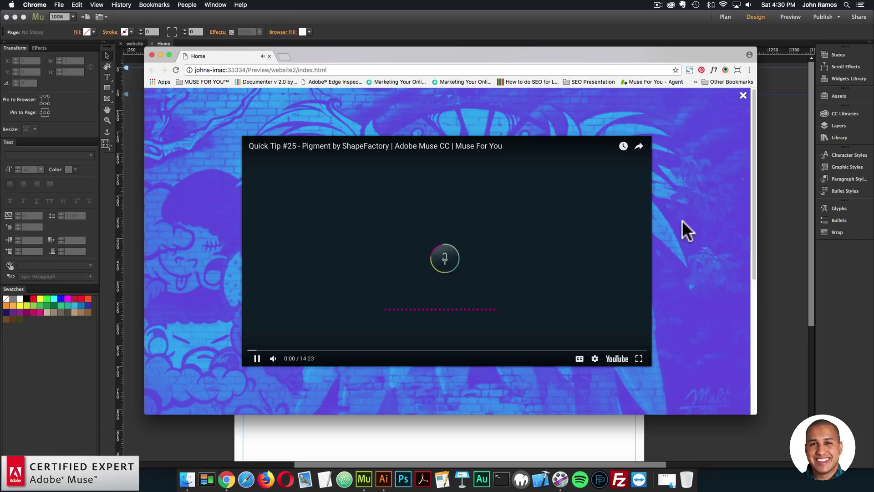
pyautogui.press('XF86AudioLowerVolume')
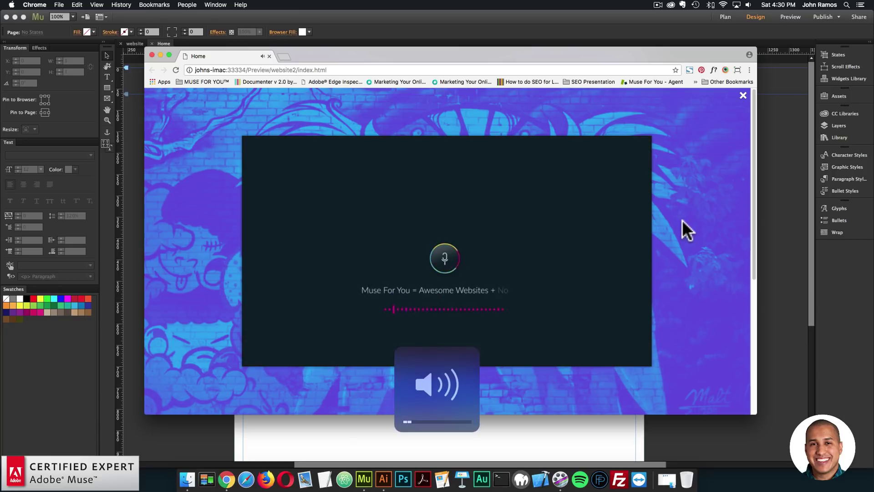
pyautogui.click(682, 221)
pyautogui.click(643, 244)
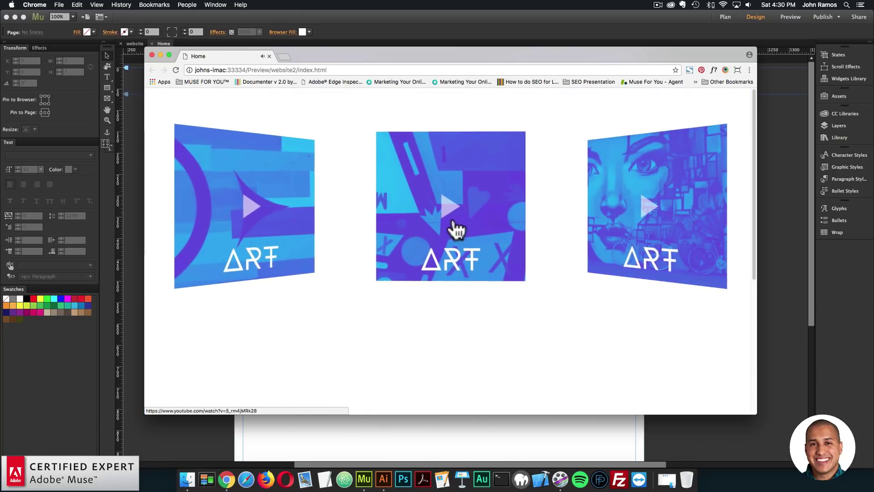
# - Play and pause the linked videos of the pencil and face slides in the lightbox, closing each one and rotating the slideshow between them
pyautogui.click(446, 210)
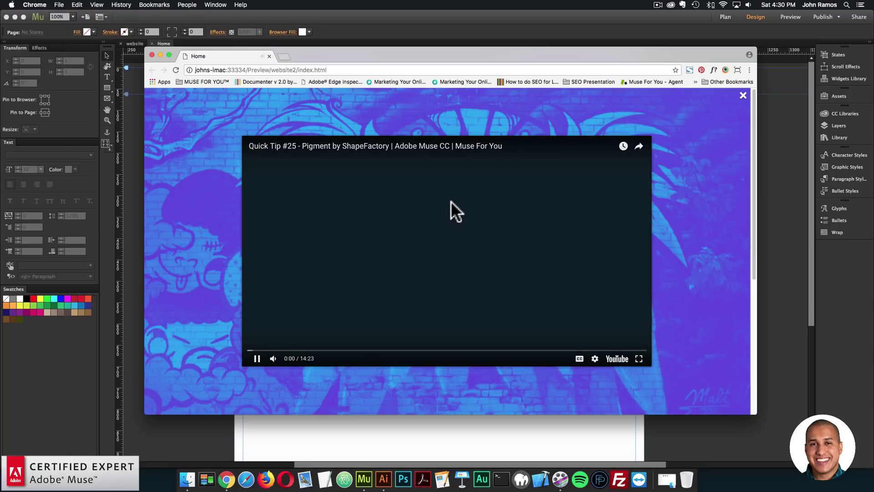
pyautogui.click(256, 363)
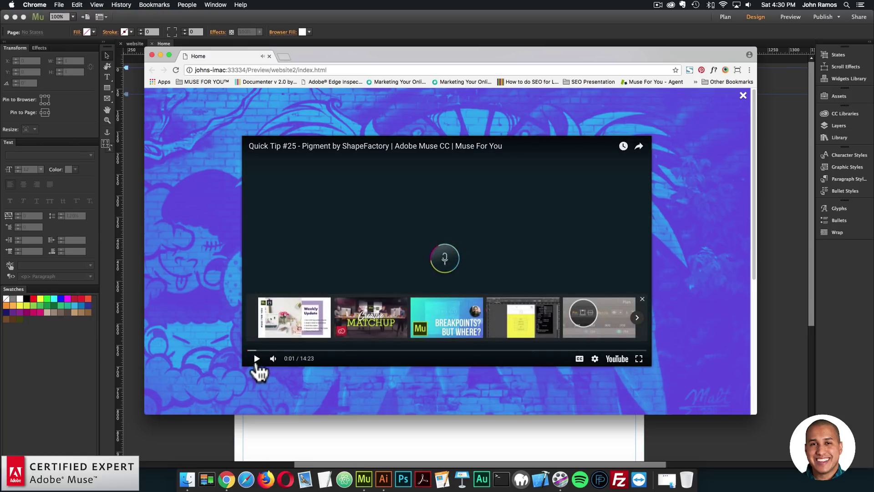
pyautogui.click(682, 317)
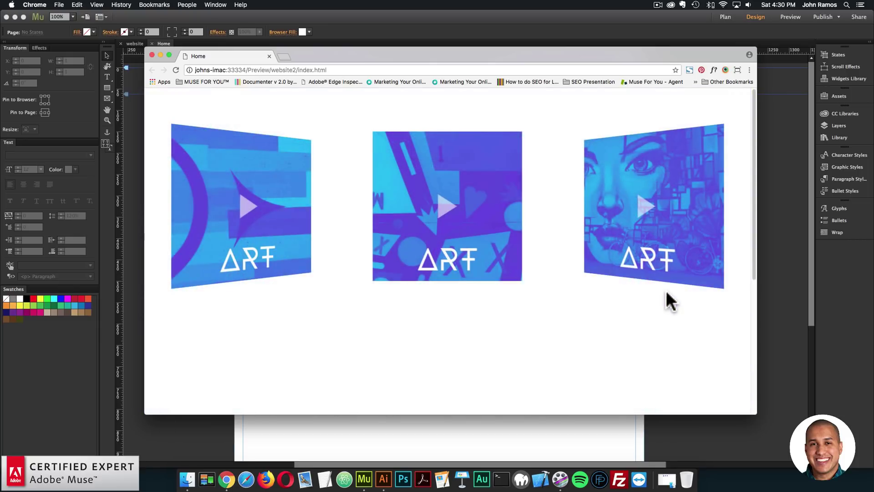
pyautogui.click(638, 234)
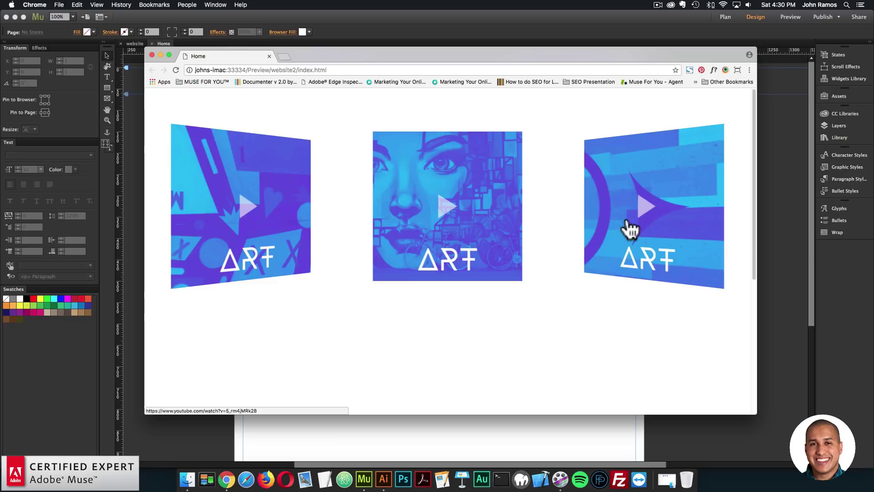
pyautogui.click(446, 208)
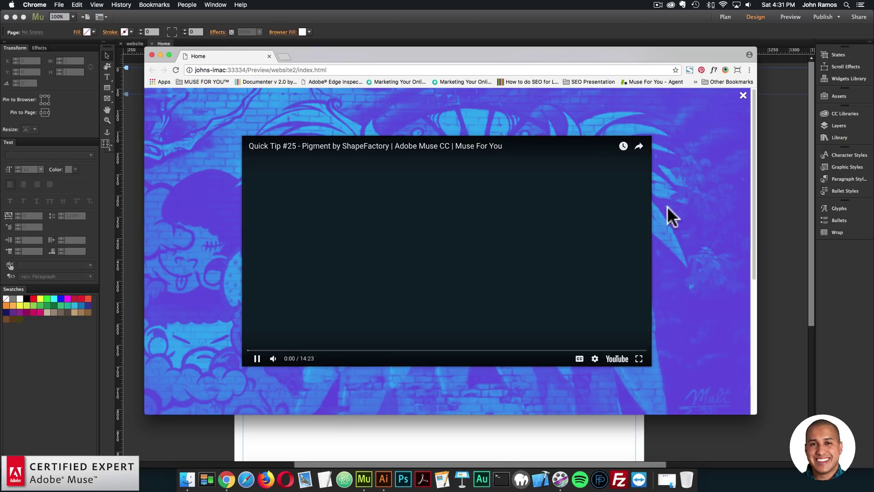
pyautogui.press('XF86AudioRaiseVolume')
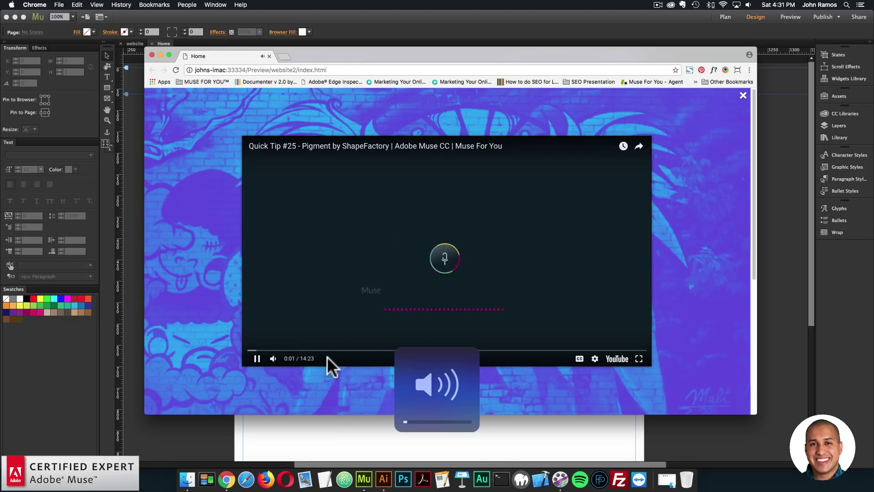
pyautogui.click(257, 360)
pyautogui.click(715, 287)
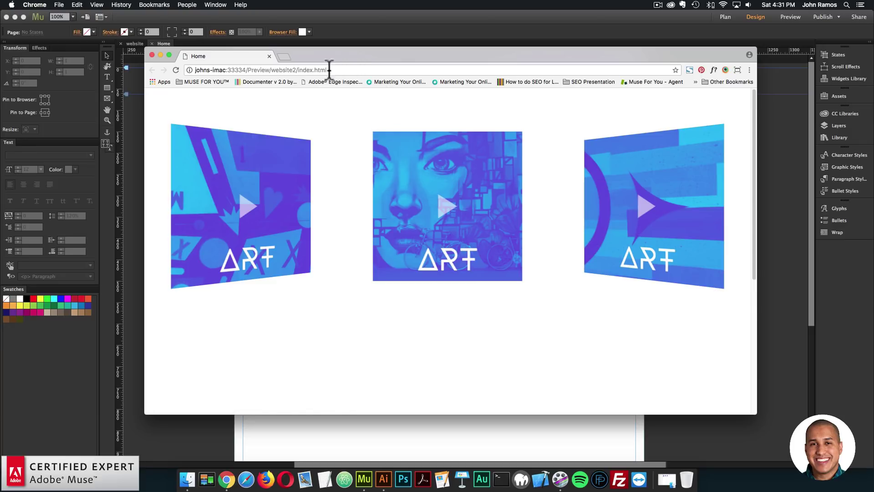
# - Load museforyoushop.com in a new browser tab and follow its subscription offer to the widget shop
pyautogui.click(283, 55)
pyautogui.write('museforyoushop.')
pyautogui.press('Return')
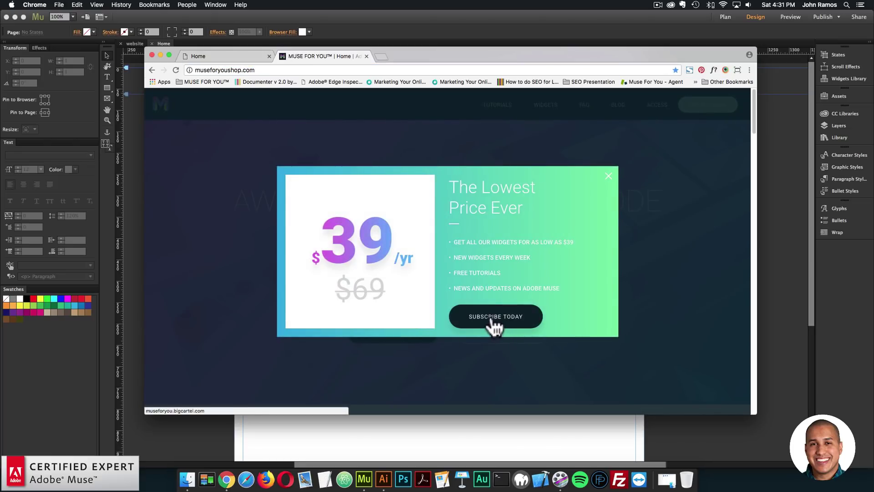
pyautogui.click(492, 319)
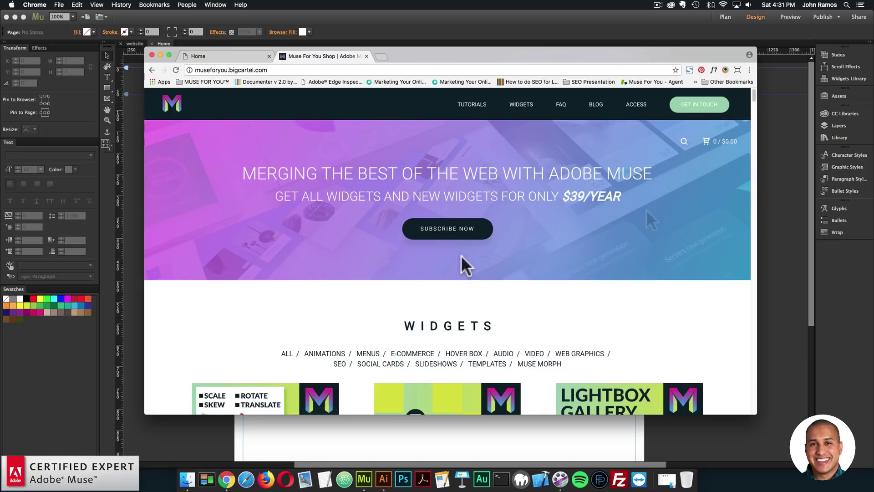
# - Browse the shop's widget listings and open the Swiper.js Slideshow for Adobe Muse widget's product page
pyautogui.scroll(-2, 647, 210)
pyautogui.scroll(-15, 646, 210)
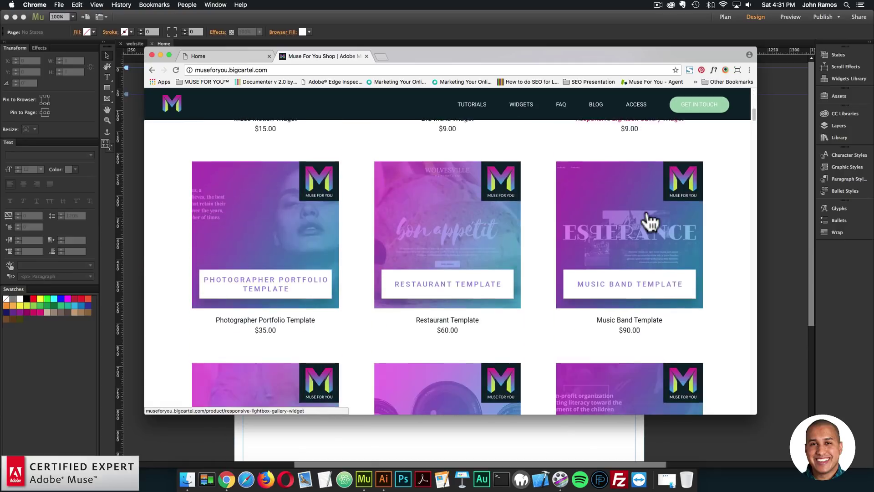
pyautogui.scroll(-10, 649, 222)
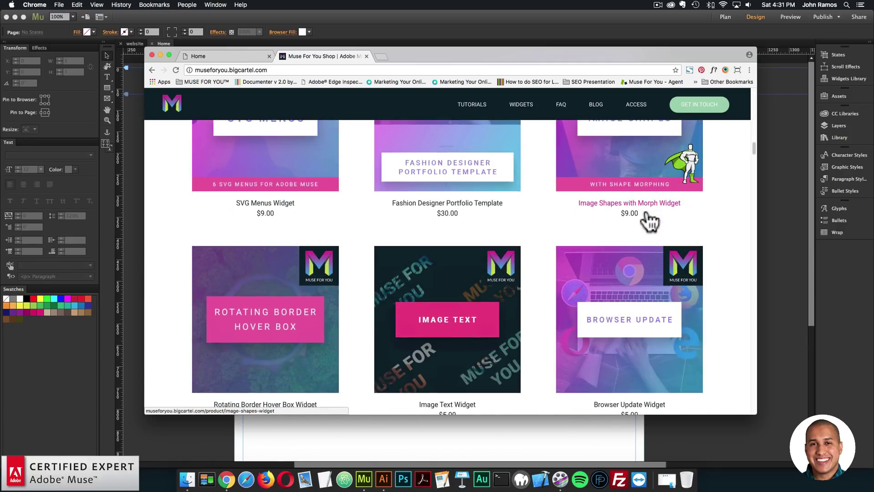
pyautogui.click(669, 308)
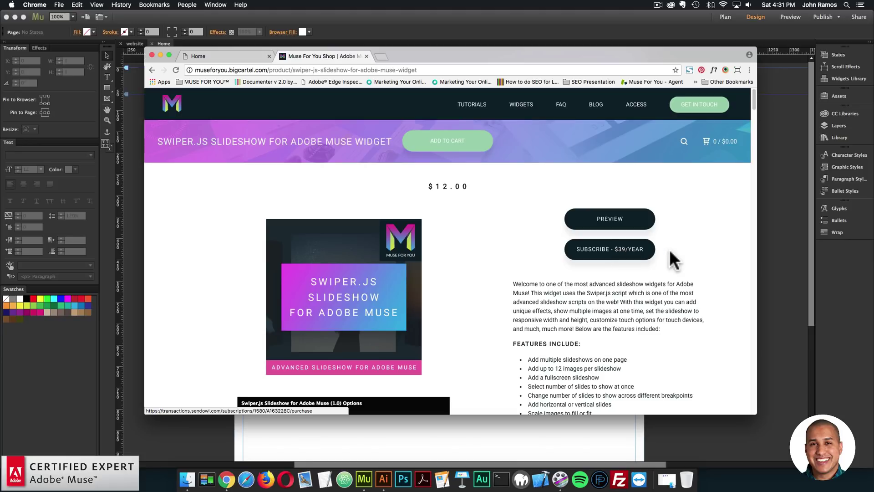
# - Examine the Swiper.js Slideshow widget's features, options and version 1.3 update notes on its product page
pyautogui.scroll(-10, 672, 240)
pyautogui.scroll(-3, 672, 237)
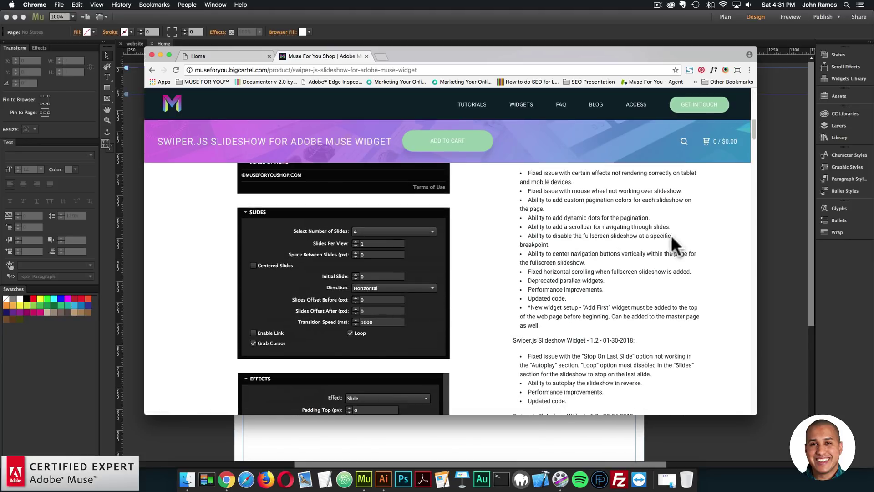
pyautogui.scroll(6, 670, 238)
pyautogui.scroll(-4, 601, 242)
pyautogui.scroll(-5, 611, 235)
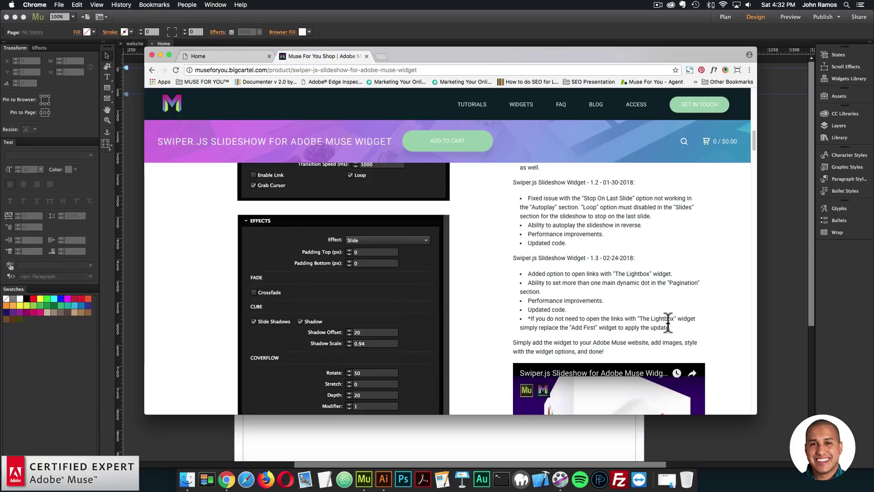
pyautogui.scroll(10, 674, 313)
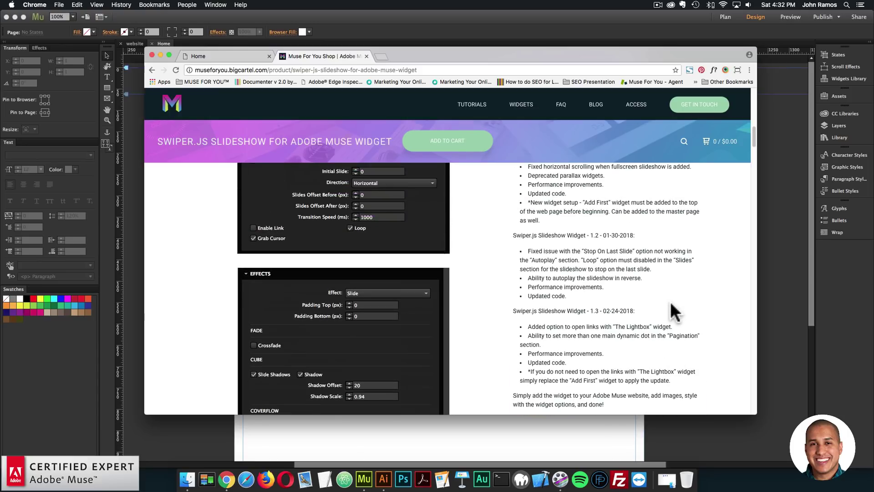
pyautogui.scroll(3, 670, 300)
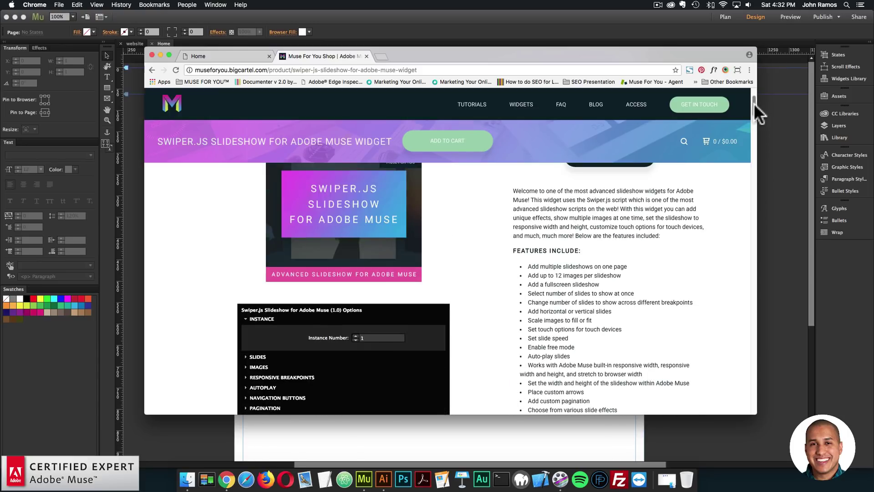
pyautogui.moveTo(754, 103); pyautogui.dragTo(751, 90)
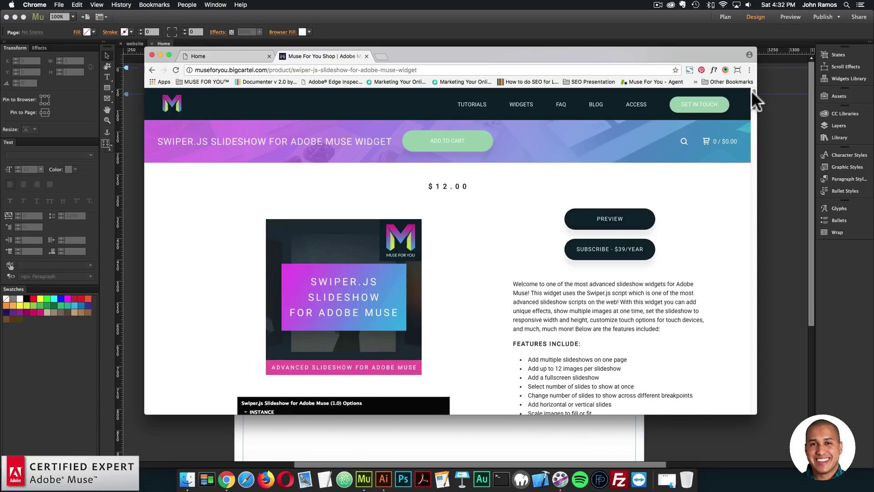
# - Switch to Adobe Muse and inspect the Add First widgets for the Swiper.js slideshow and The Lightbox beside the Home page
pyautogui.click(418, 19)
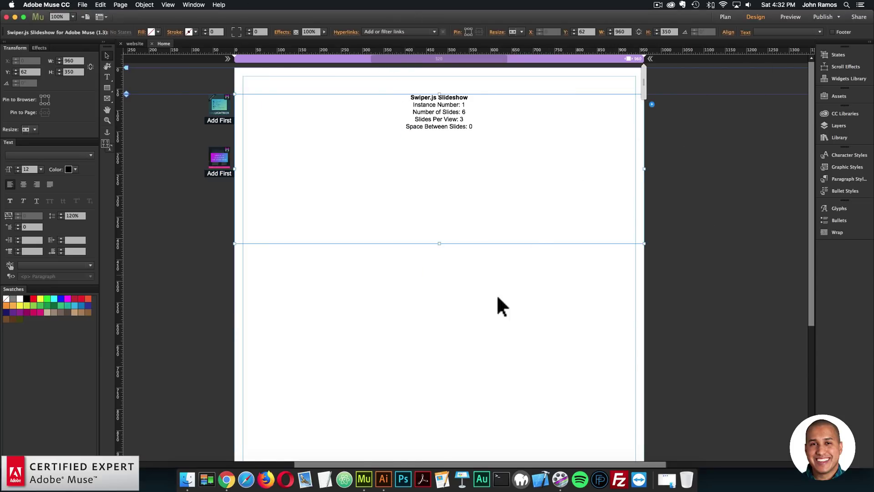
pyautogui.click(483, 302)
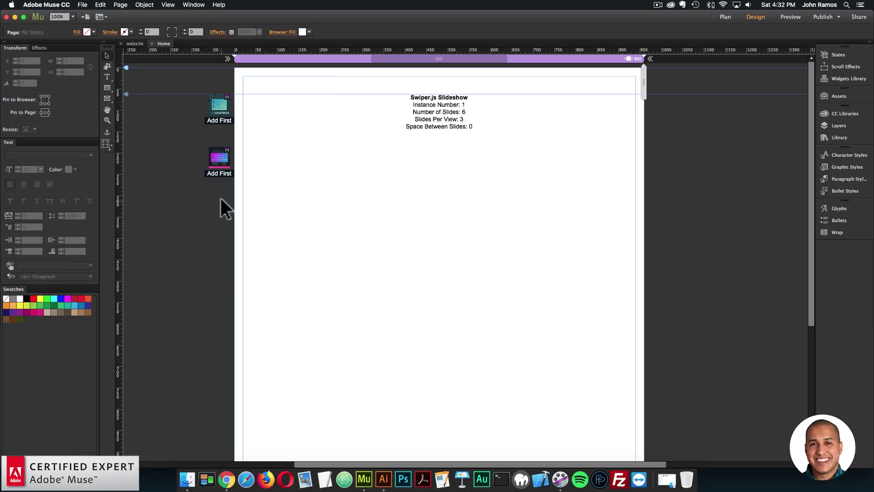
pyautogui.click(398, 155)
pyautogui.click(229, 153)
pyautogui.click(225, 109)
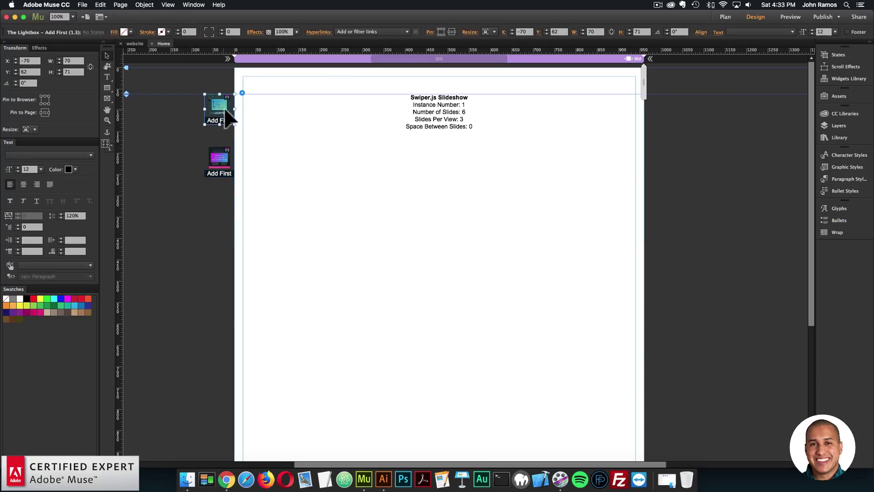
# - Preview the page in the browser, open and close the face slide's video lightbox, and return to Adobe Muse
pyautogui.click(84, 5)
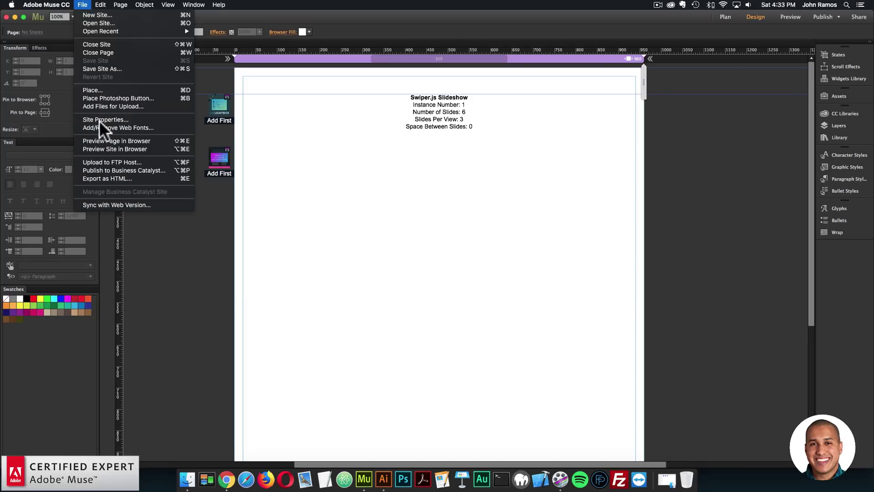
pyautogui.click(101, 138)
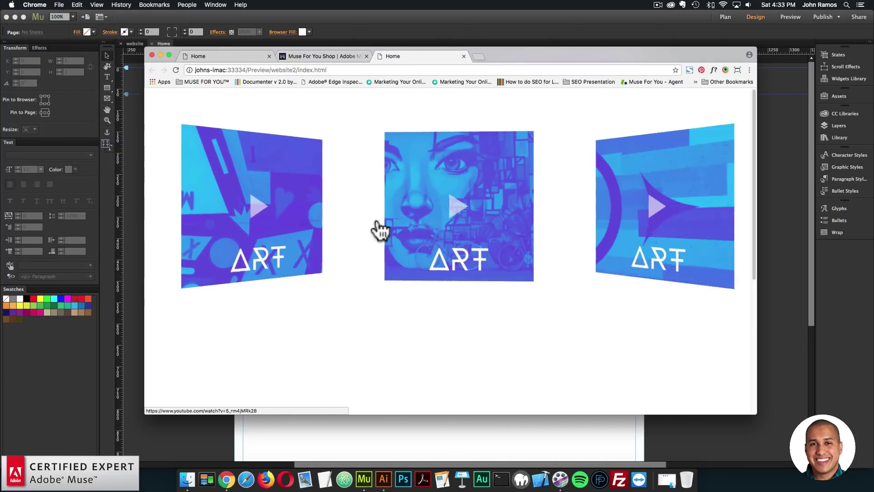
pyautogui.click(451, 213)
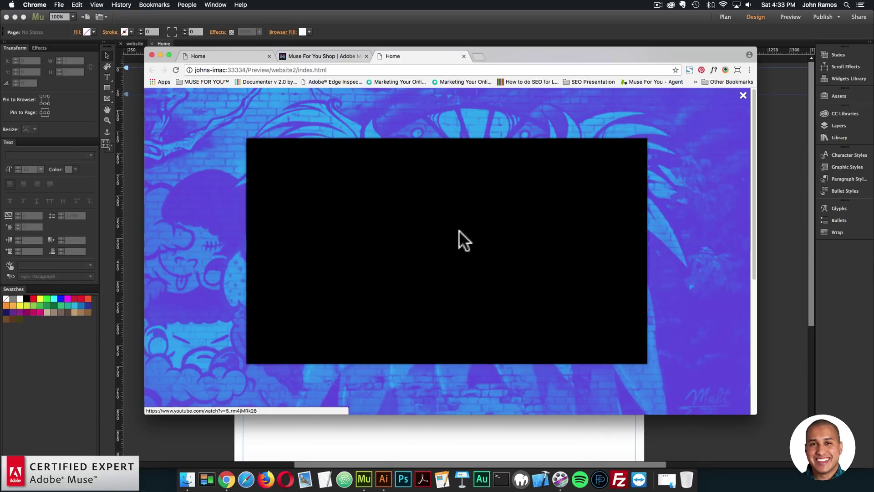
pyautogui.click(680, 250)
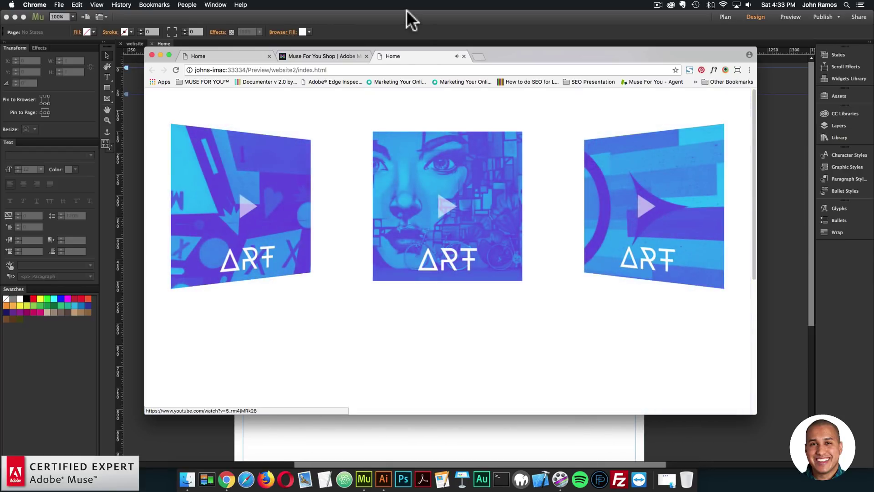
pyautogui.click(411, 23)
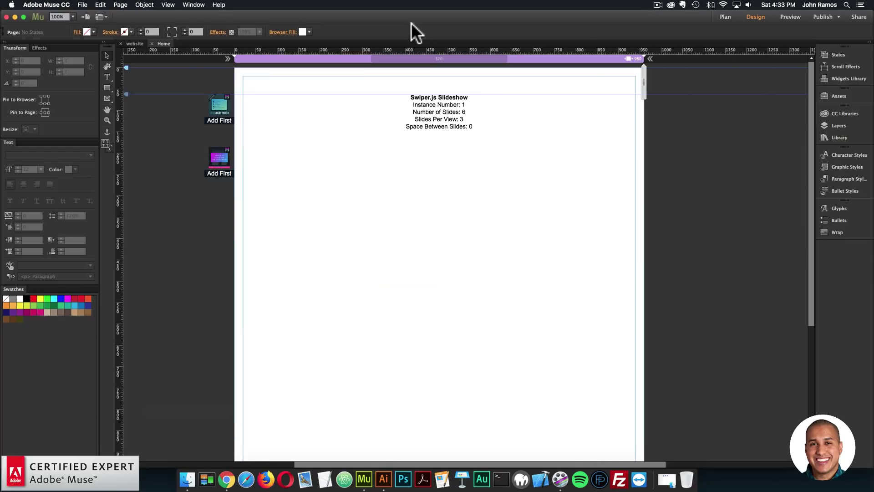
# - Create a new site with the default settings and open its Home page for design
pyautogui.click(83, 5)
pyautogui.click(91, 23)
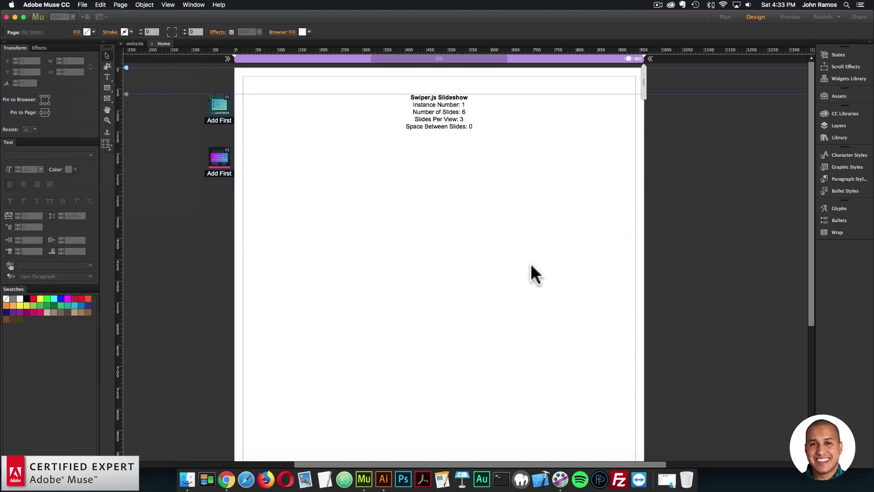
pyautogui.click(517, 275)
pyautogui.doubleClick(239, 93)
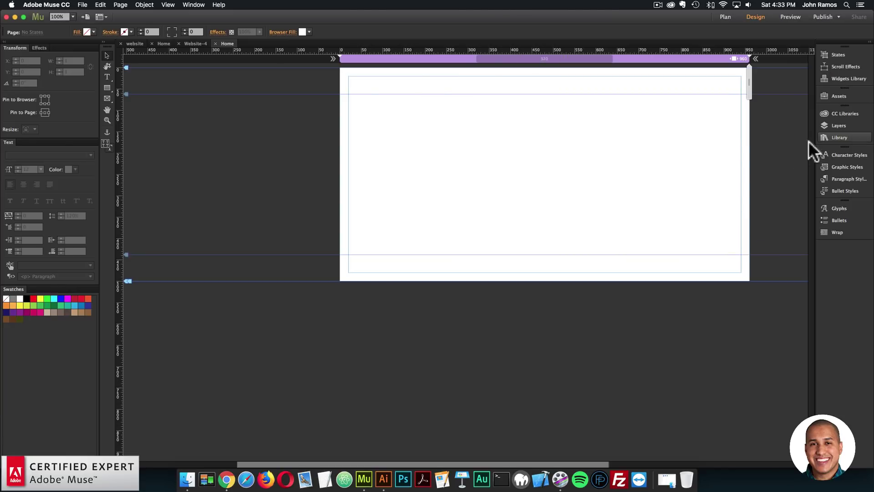
# - Search the widget library for "swiper.js"
pyautogui.click(193, 4)
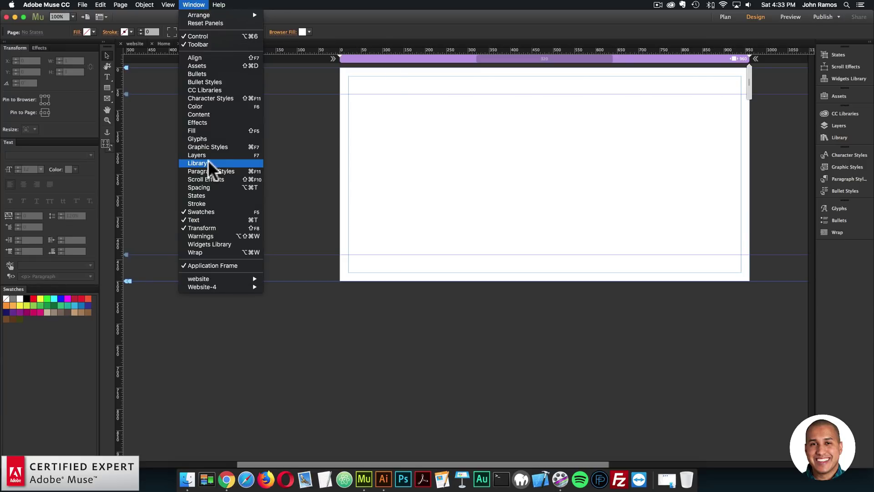
pyautogui.click(845, 146)
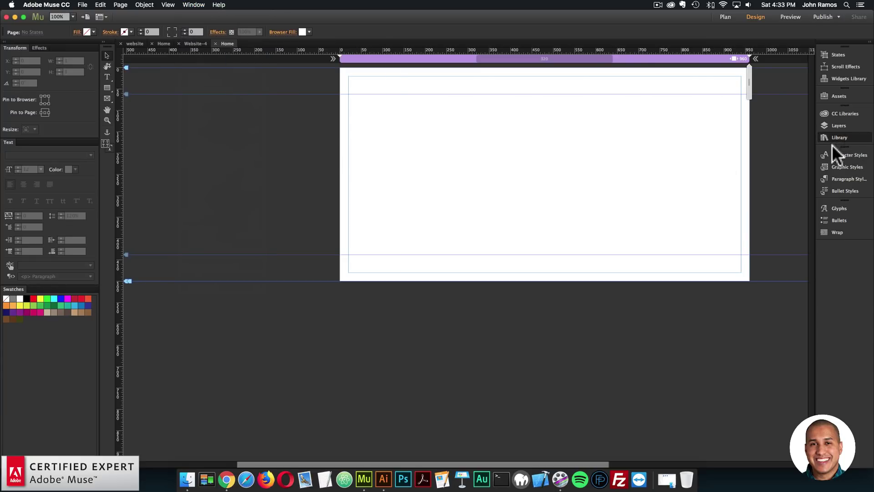
pyautogui.click(843, 141)
pyautogui.click(663, 169)
pyautogui.write('swiper.js')
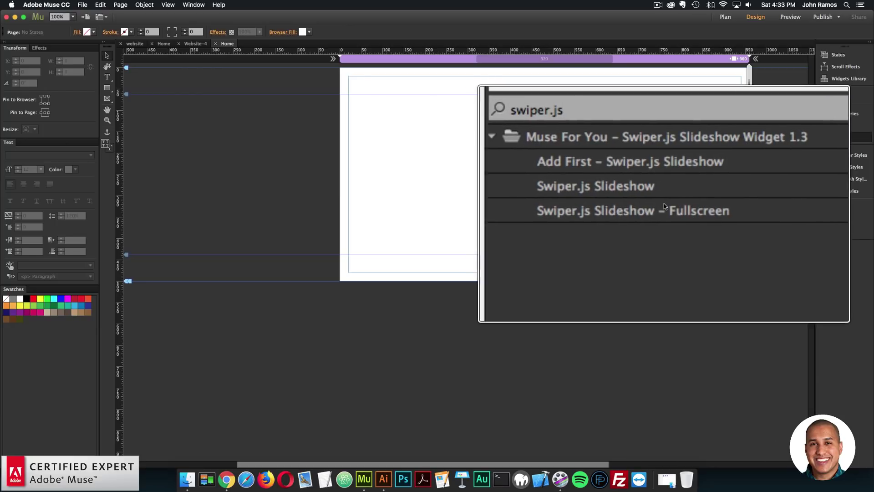
# - Place the Add First – Swiper.js Slideshow widget just outside the page's upper-left side at about X -70, Y 62
pyautogui.click(658, 199)
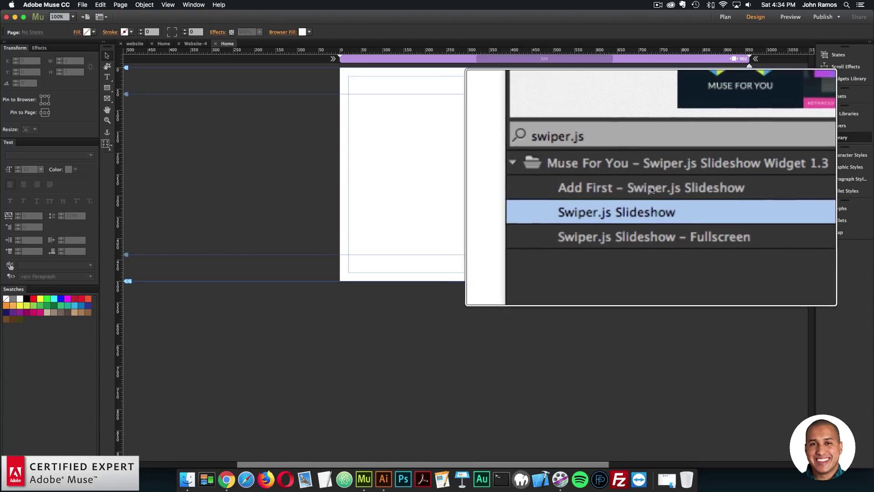
pyautogui.click(649, 188)
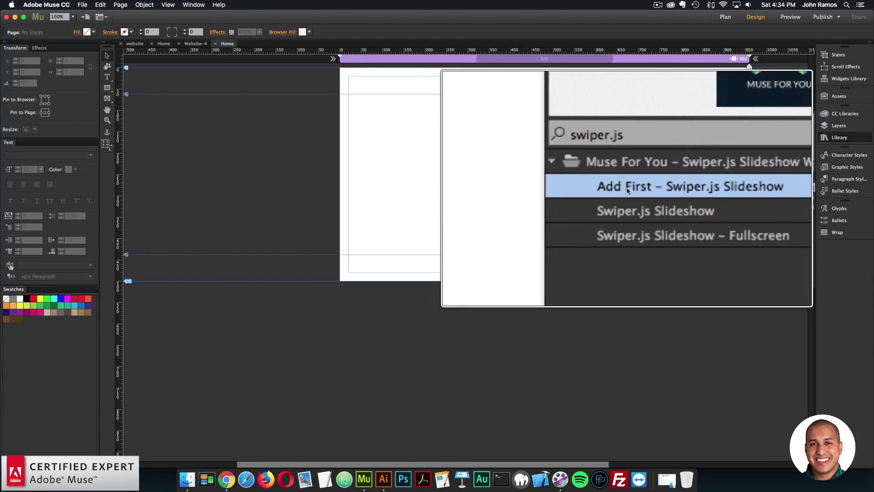
pyautogui.moveTo(627, 184); pyautogui.dragTo(306, 96)
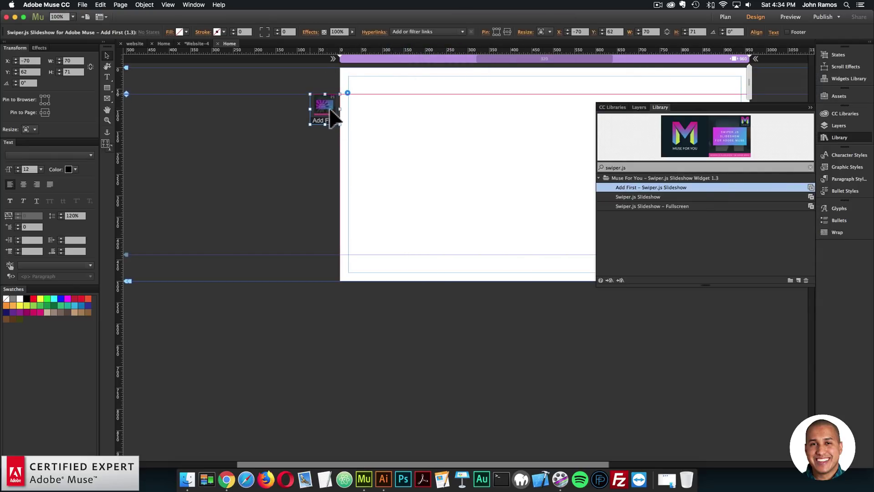
pyautogui.click(338, 183)
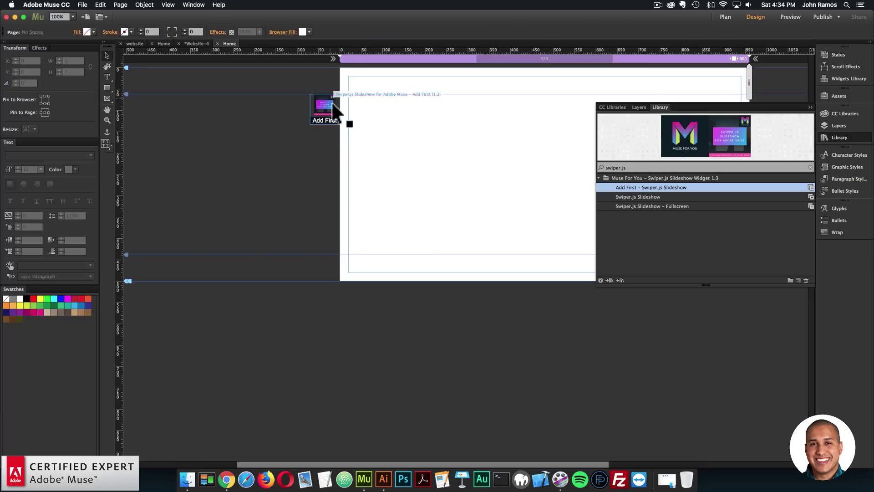
# - Place the Swiper.js Slideshow widget on the Home page at about X 158, Y 62, and close the library
pyautogui.click(646, 197)
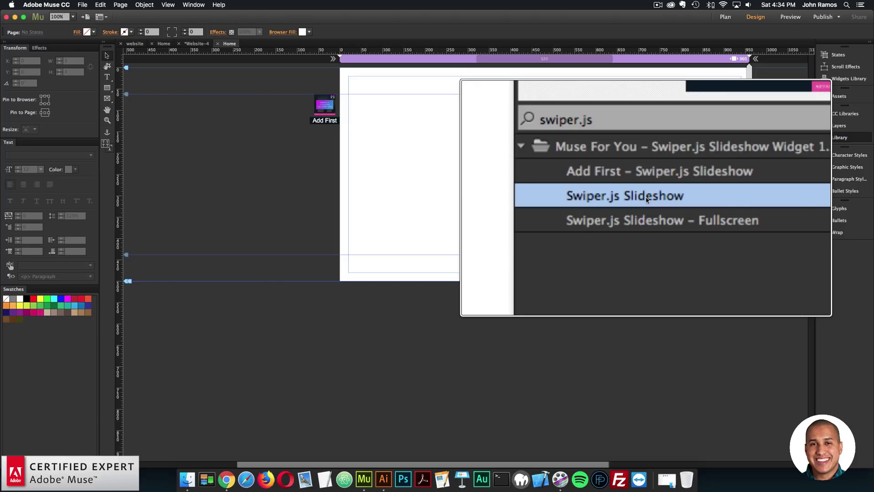
pyautogui.moveTo(643, 196); pyautogui.dragTo(387, 91)
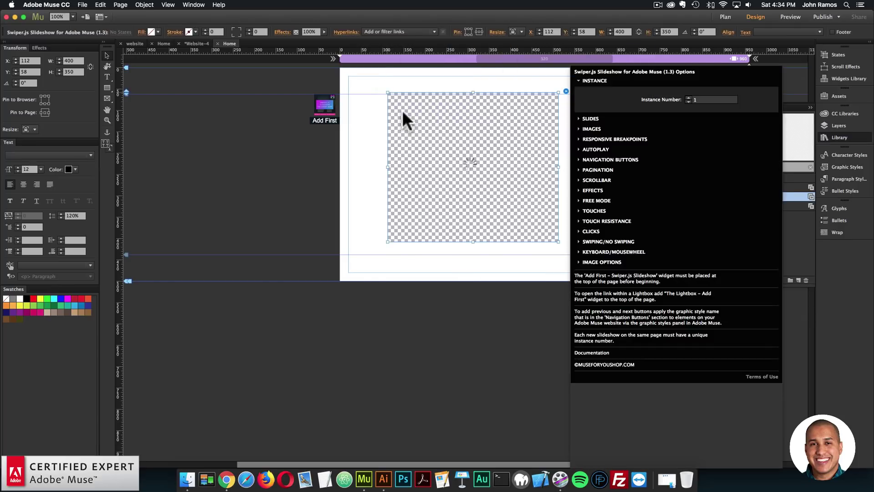
pyautogui.click(486, 167)
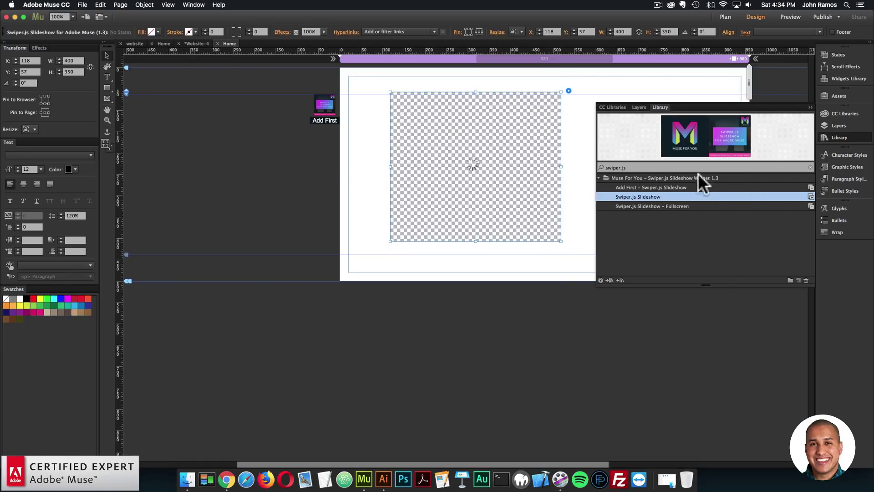
pyautogui.click(838, 136)
pyautogui.moveTo(525, 138); pyautogui.dragTo(542, 141)
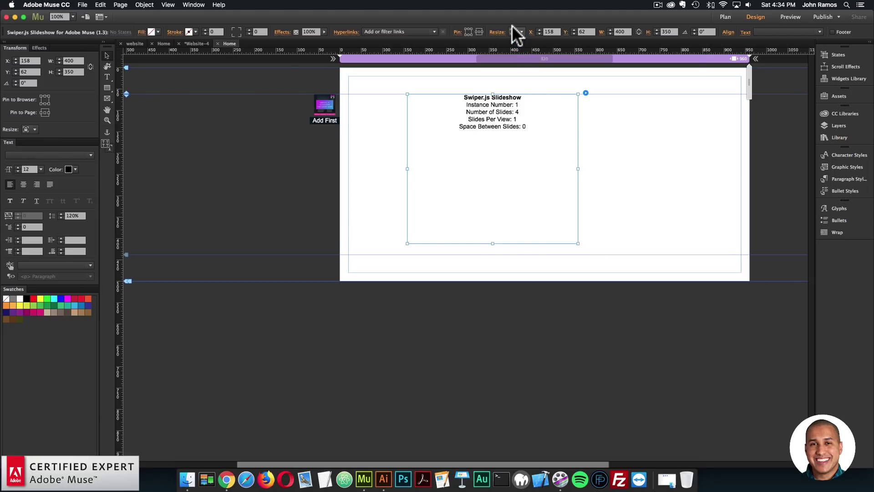
# - Set the slideshow widget's resize behaviour to Stretch to Browser Width
pyautogui.click(522, 32)
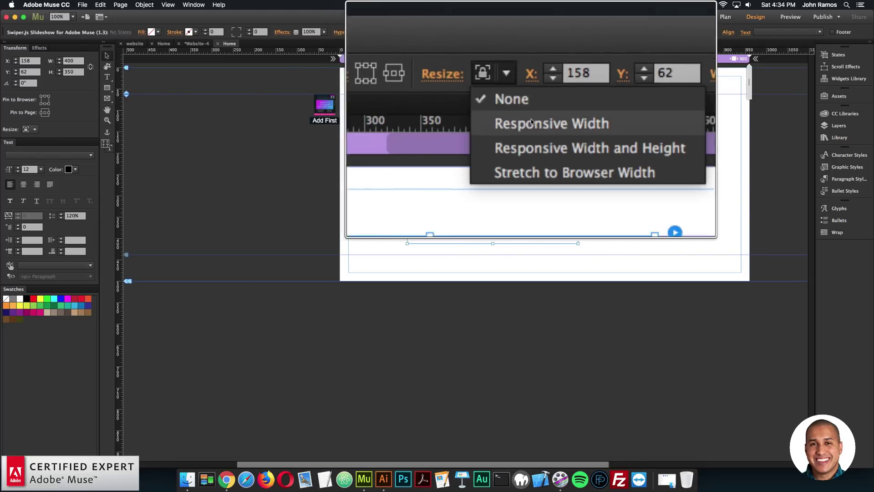
pyautogui.click(549, 119)
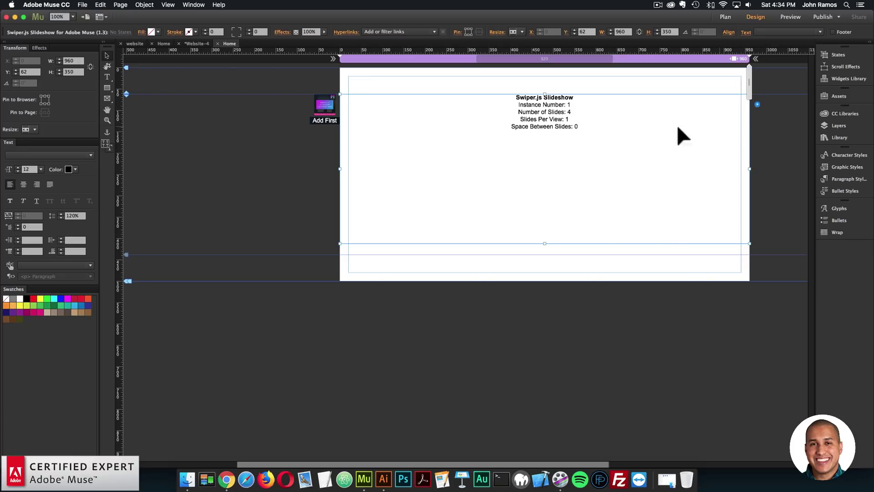
pyautogui.moveTo(610, 151)
pyautogui.mouseDown()
pyautogui.moveTo(609, 123)
pyautogui.moveTo(611, 149)
pyautogui.mouseUp()
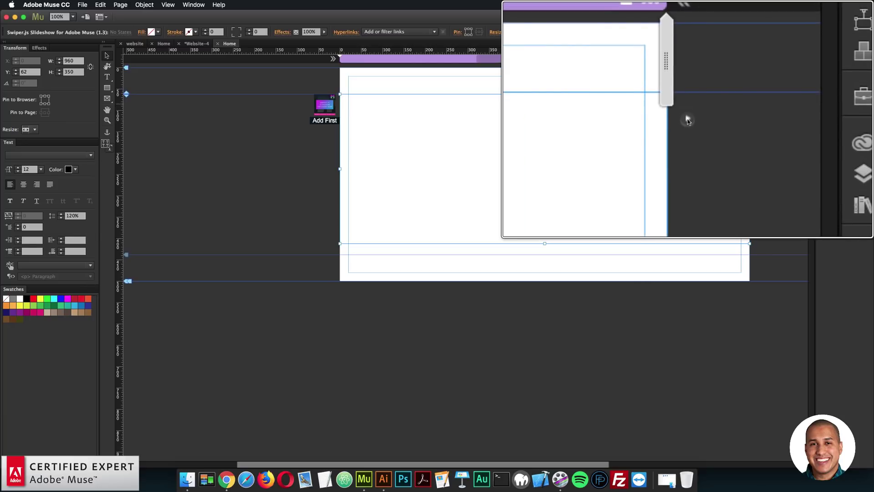
# - Examine the slideshow widget's options, including the per-image link and lightbox settings and the slide settings
pyautogui.click(753, 100)
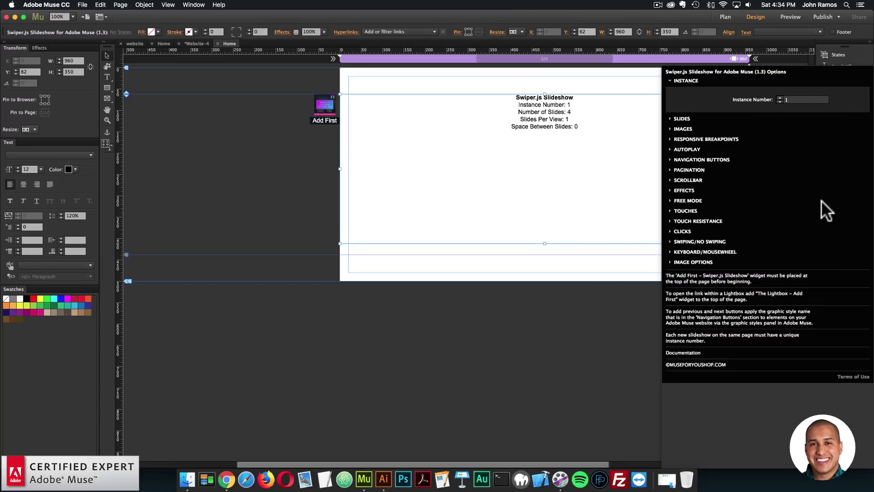
pyautogui.click(759, 103)
pyautogui.click(759, 104)
pyautogui.click(682, 129)
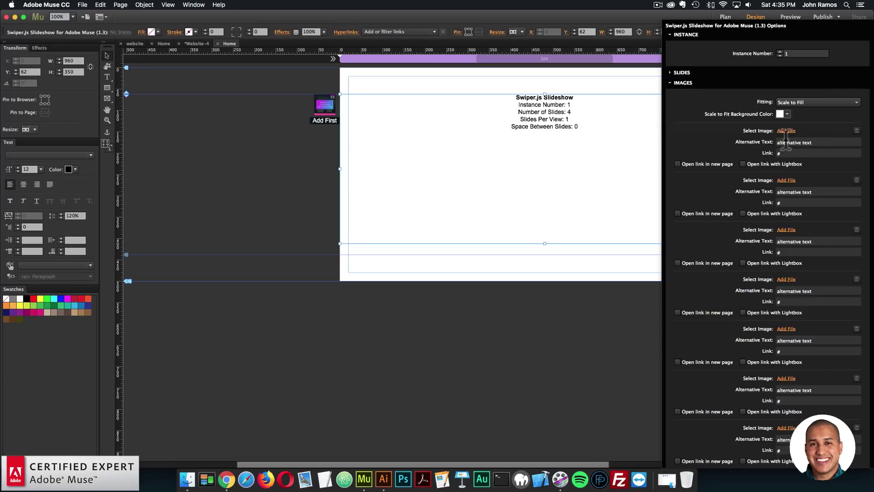
pyautogui.click(685, 83)
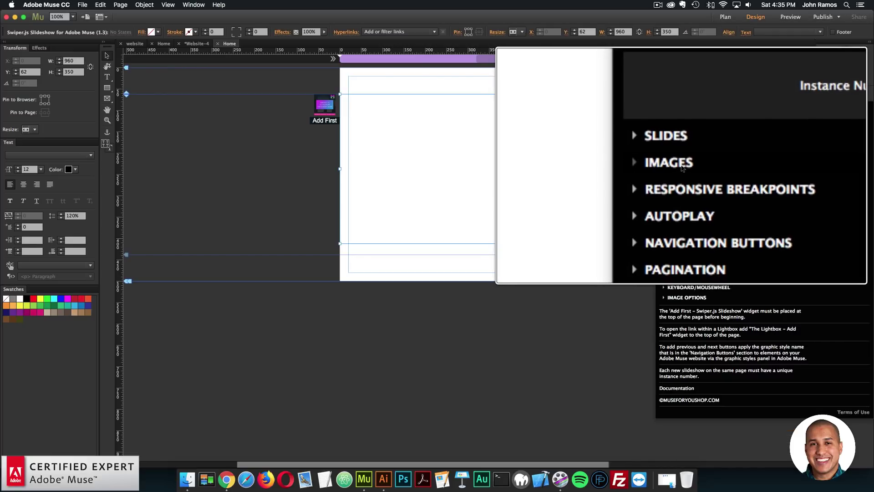
pyautogui.click(681, 164)
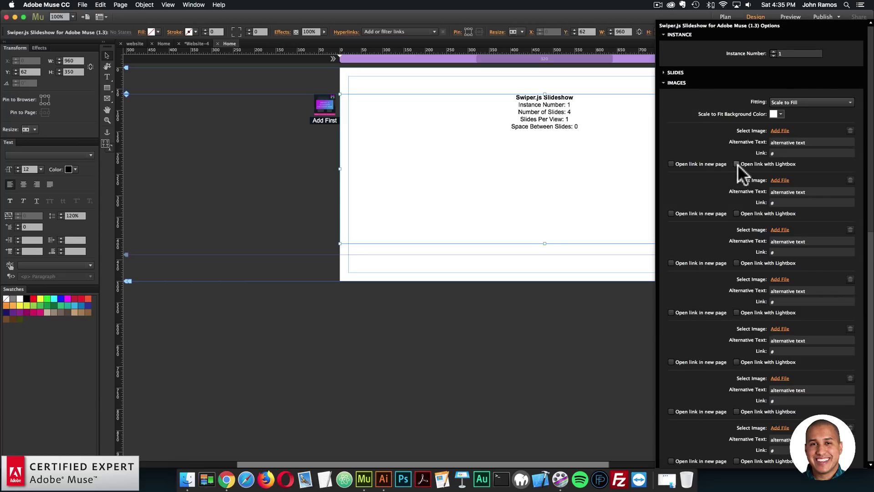
pyautogui.click(675, 81)
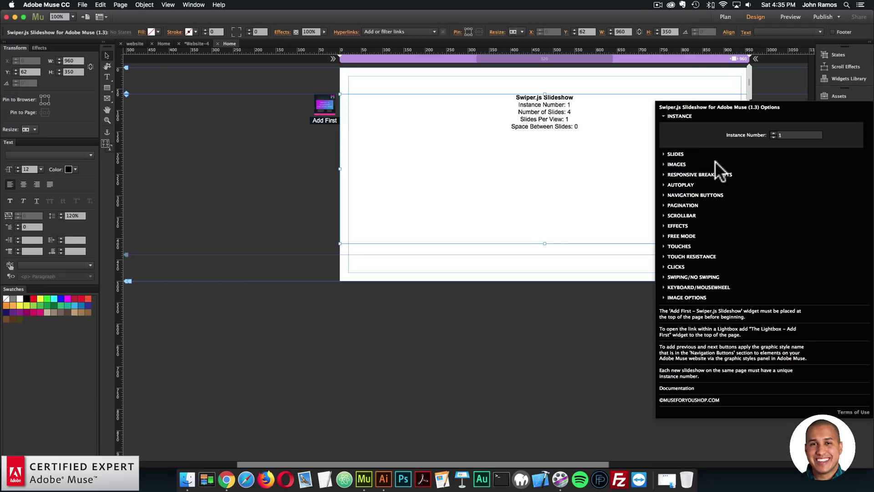
pyautogui.click(675, 155)
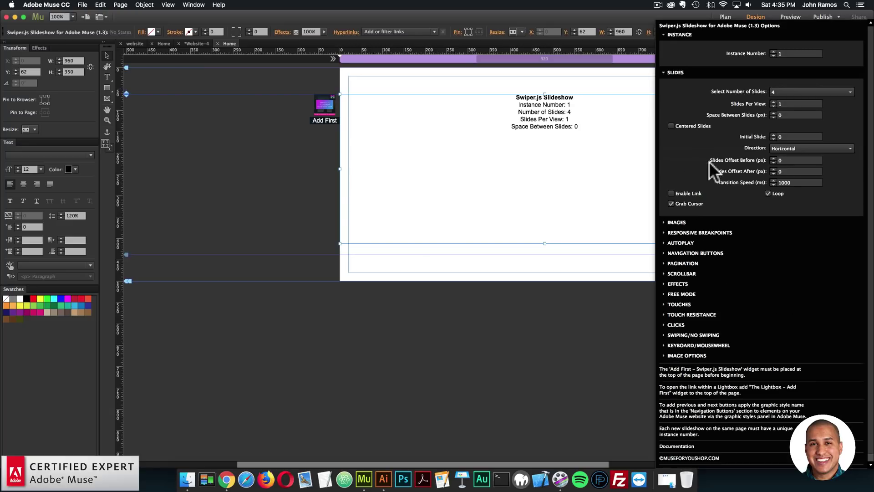
pyautogui.click(683, 74)
# - Set the slideshow's number of slides to 6 and enable Centered Slides and Enable Link
pyautogui.click(682, 153)
pyautogui.click(802, 90)
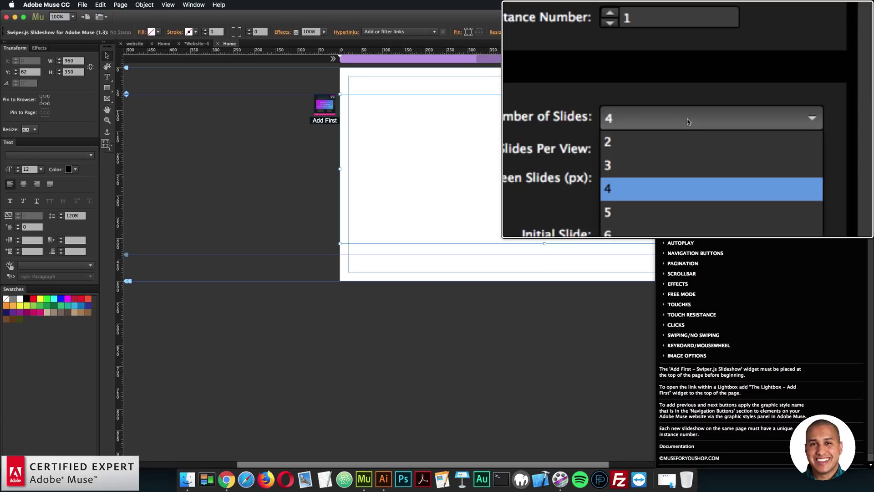
pyautogui.click(688, 139)
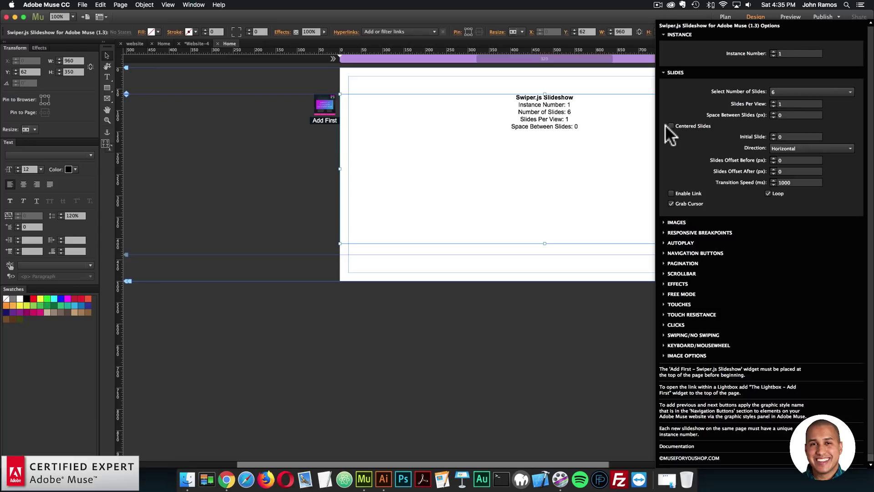
pyautogui.click(671, 127)
pyautogui.click(671, 193)
# - Set the fitting of the slideshow's images to Scale to Fit
pyautogui.click(681, 222)
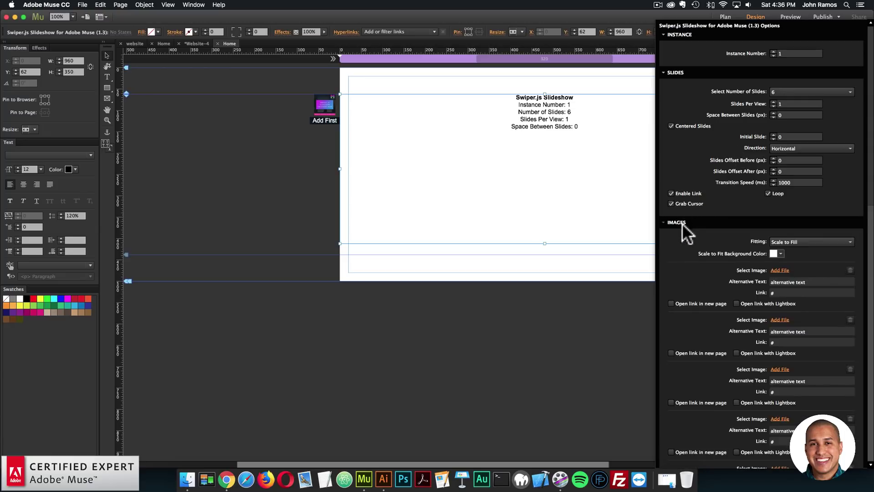
pyautogui.click(678, 73)
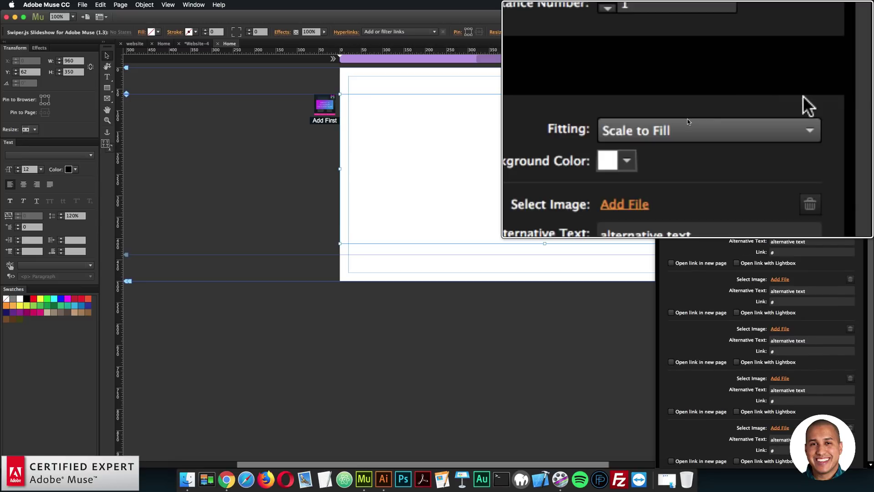
pyautogui.click(688, 120)
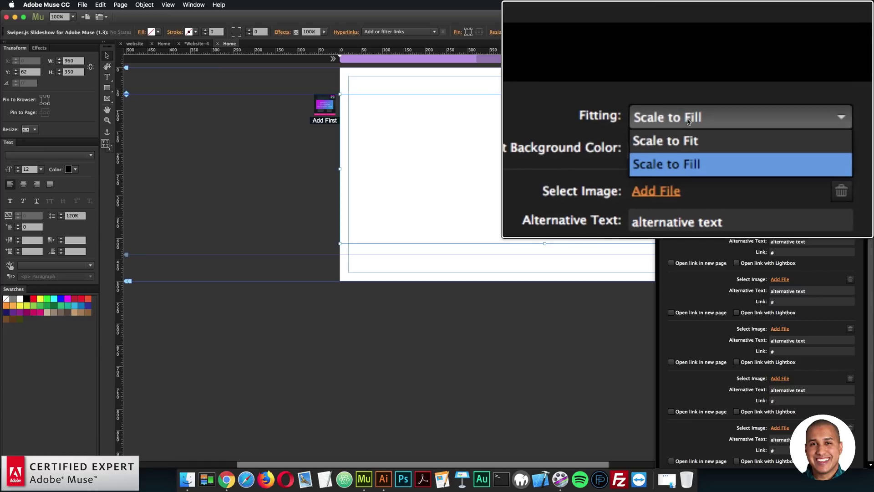
pyautogui.click(689, 121)
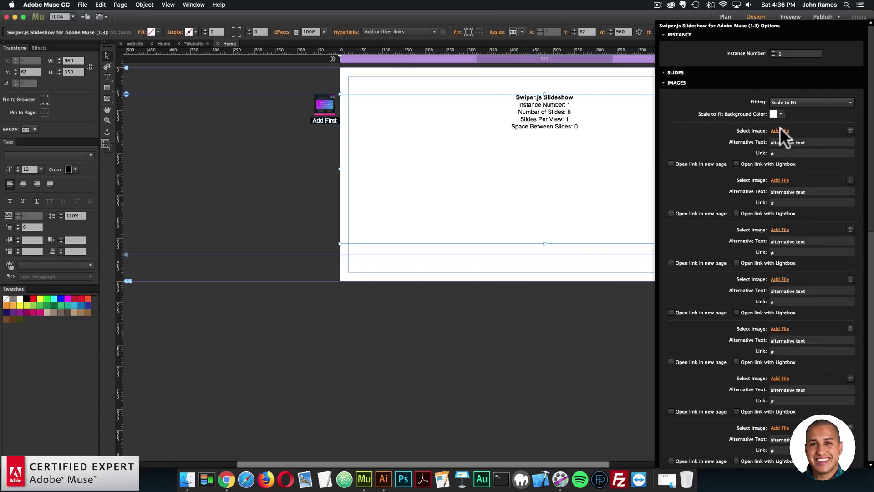
# - Add image-1.png, image-2.png and image-3.png from the final folder as the first three slide images
pyautogui.click(780, 130)
pyautogui.doubleClick(346, 168)
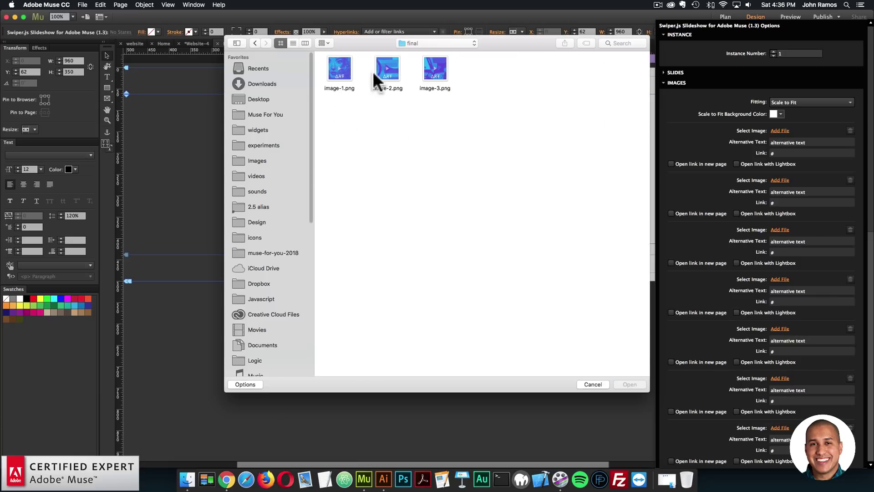
pyautogui.click(347, 73)
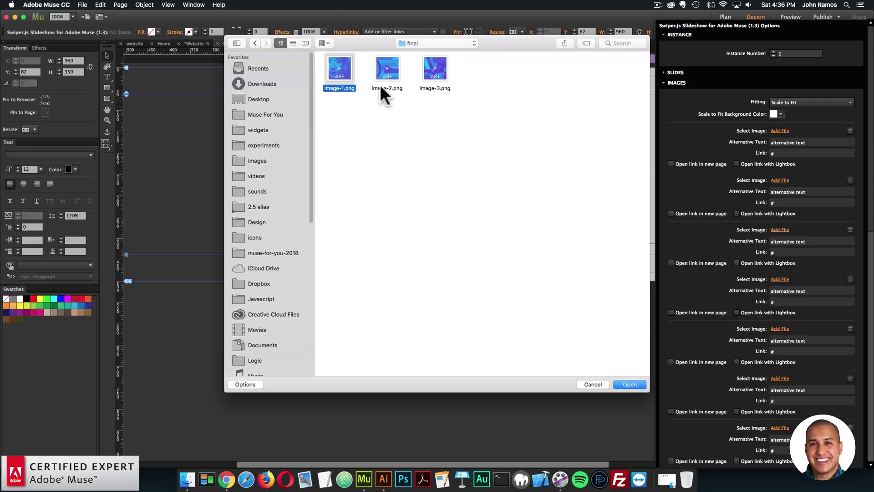
pyautogui.doubleClick(341, 69)
pyautogui.click(781, 180)
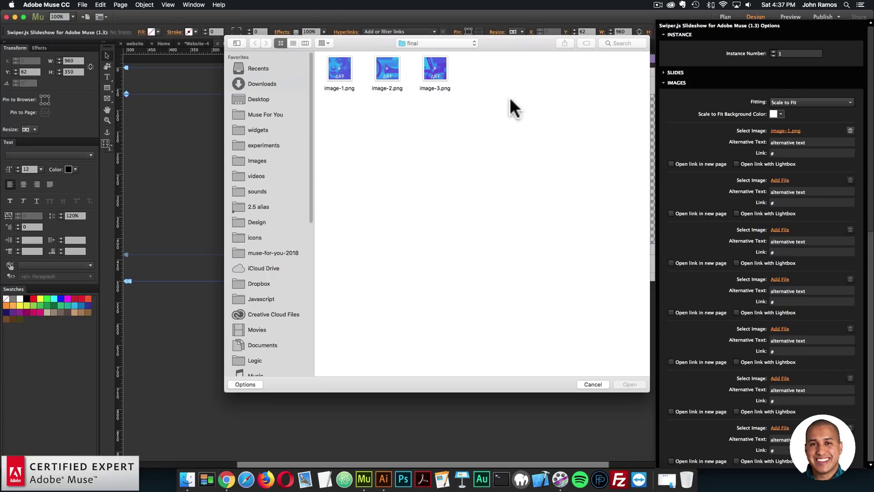
pyautogui.doubleClick(395, 69)
pyautogui.click(780, 230)
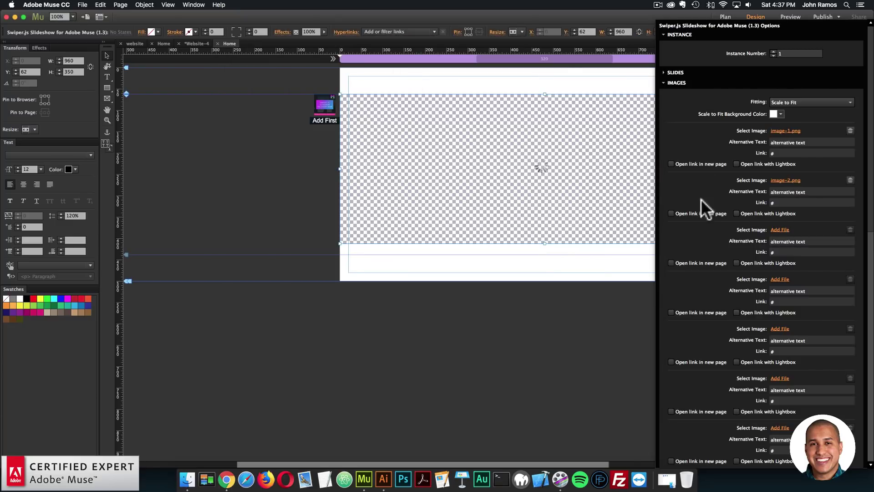
pyautogui.doubleClick(435, 69)
# - Fill the fourth, fifth and sixth slides with image-1.png, image-2.png and image-3.png
pyautogui.click(780, 279)
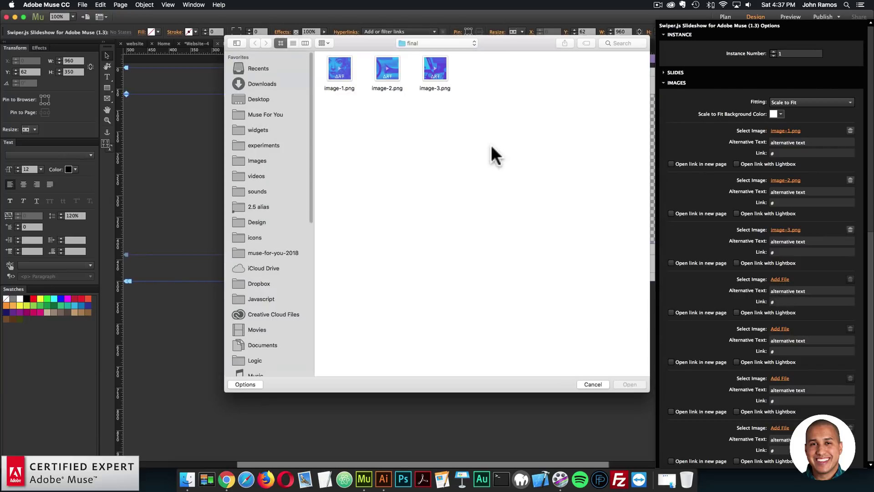
pyautogui.doubleClick(346, 71)
pyautogui.click(780, 329)
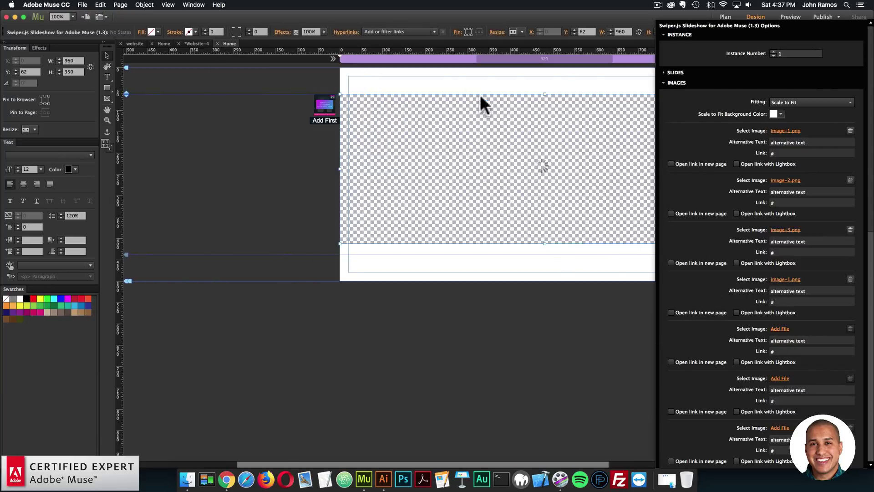
pyautogui.doubleClick(389, 68)
pyautogui.click(780, 378)
pyautogui.click(437, 58)
pyautogui.doubleClick(438, 56)
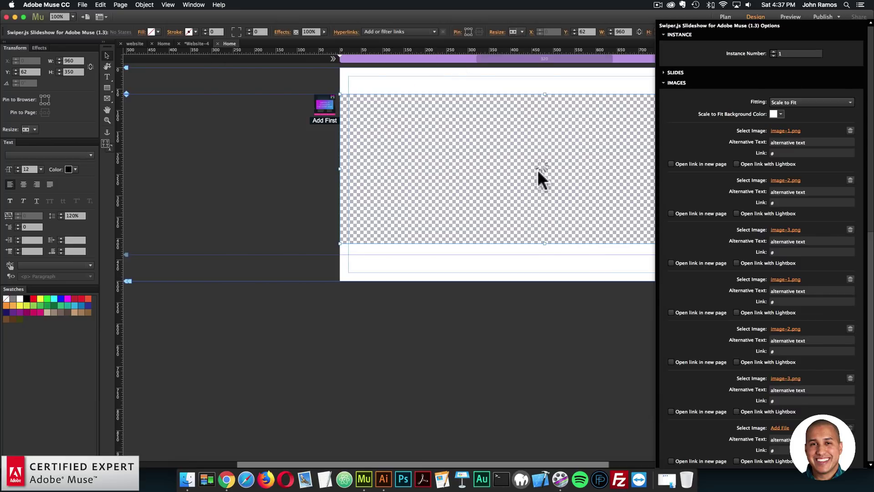
# - Preview the page in the browser to check the slideshow, and return to the Muse design view
pyautogui.click(490, 83)
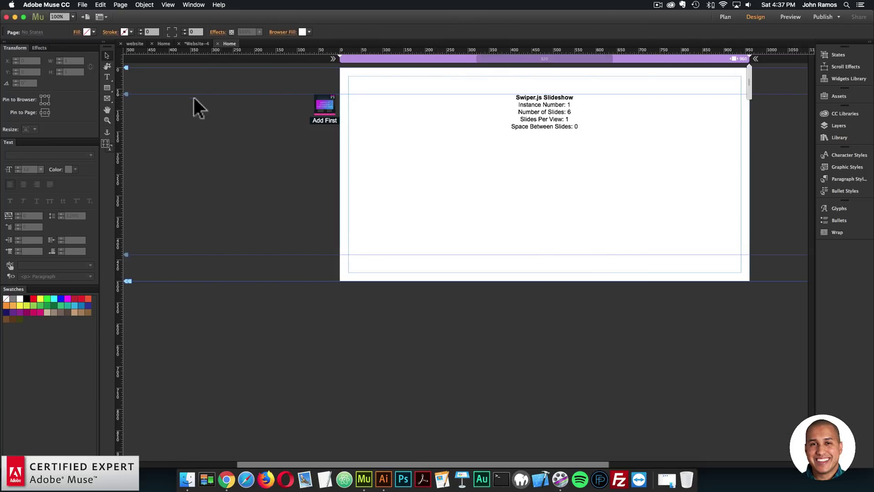
pyautogui.click(82, 5)
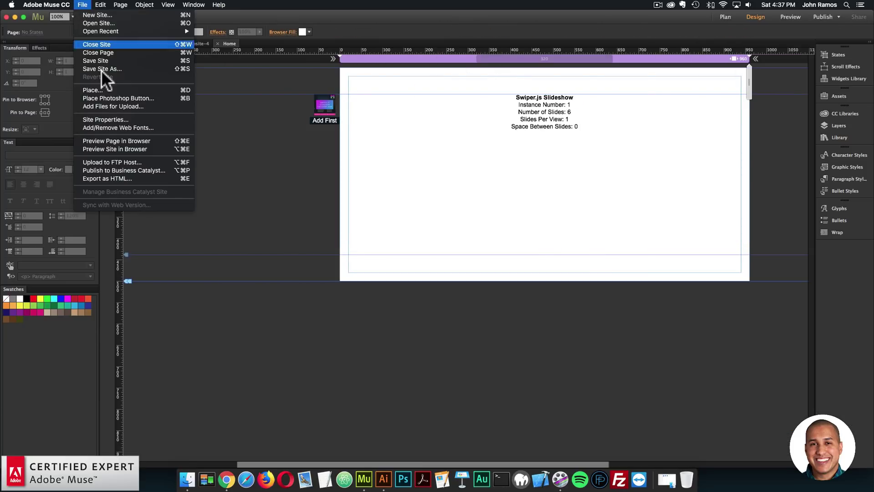
pyautogui.click(118, 140)
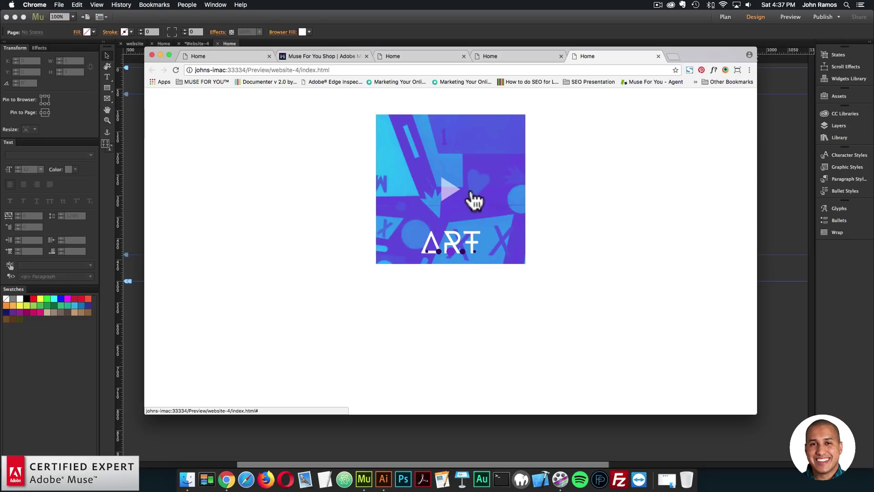
pyautogui.press('super+Tab')
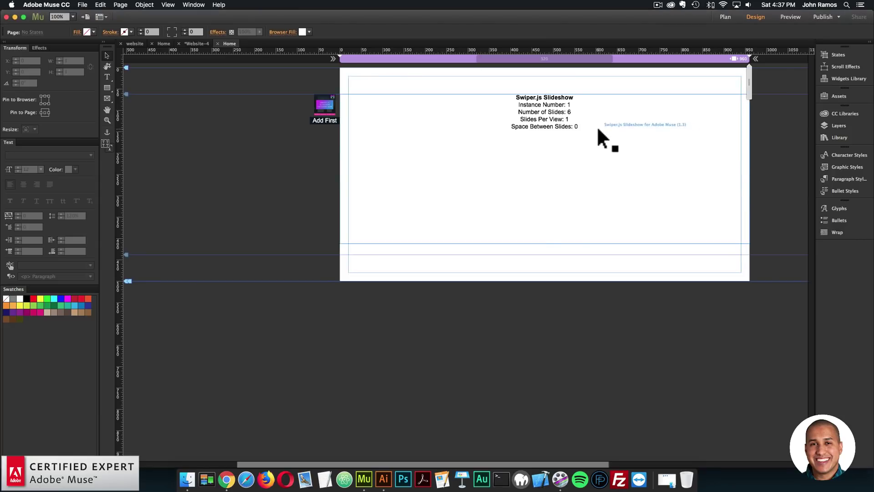
# - Set the slideshow's image fitting to Scale to Fill and preview the page in the browser
pyautogui.click(757, 105)
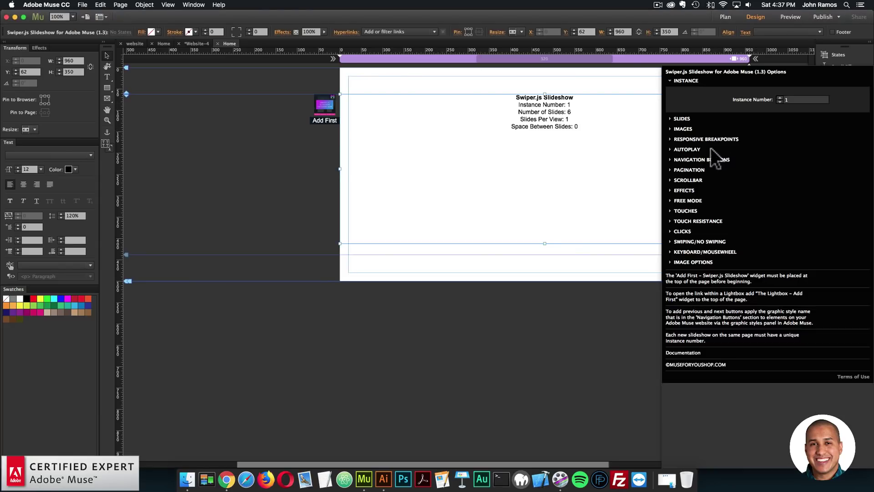
pyautogui.click(688, 129)
pyautogui.click(815, 102)
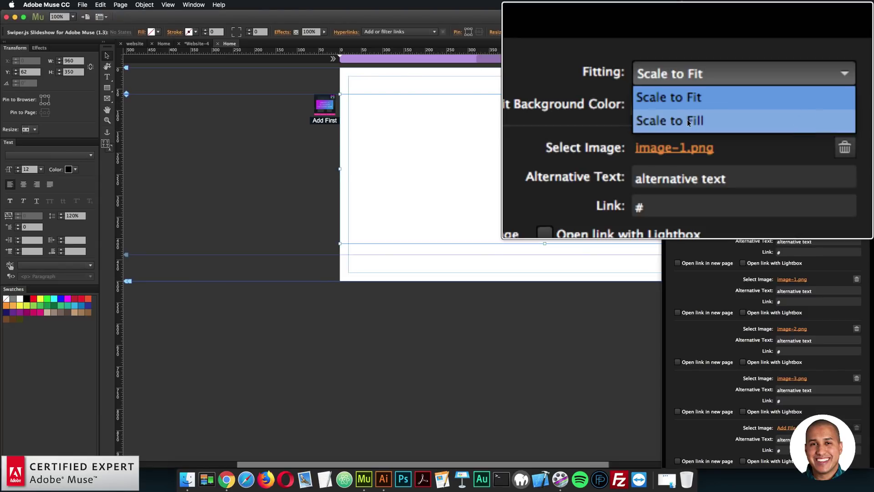
pyautogui.click(688, 122)
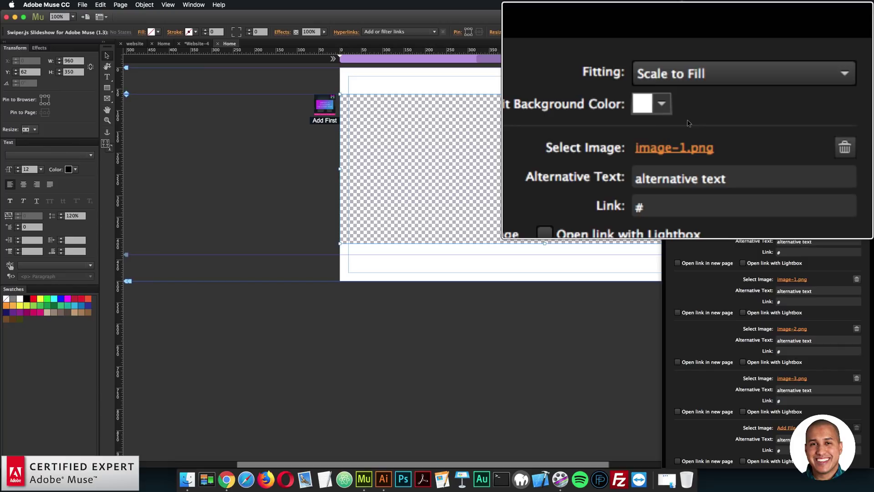
pyautogui.click(233, 203)
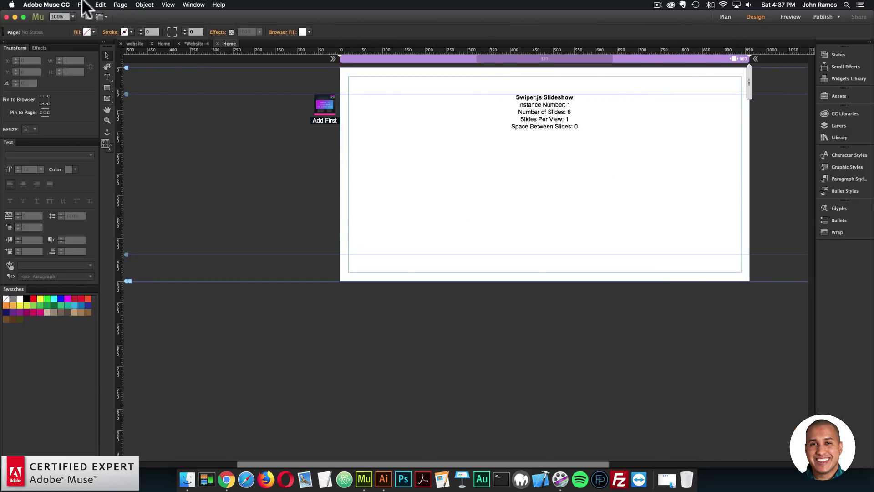
pyautogui.click(83, 5)
pyautogui.click(97, 135)
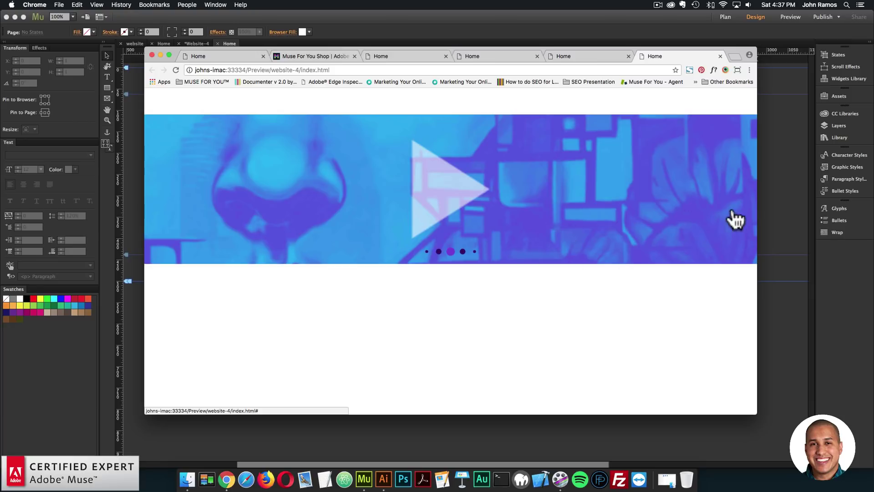
pyautogui.click(775, 187)
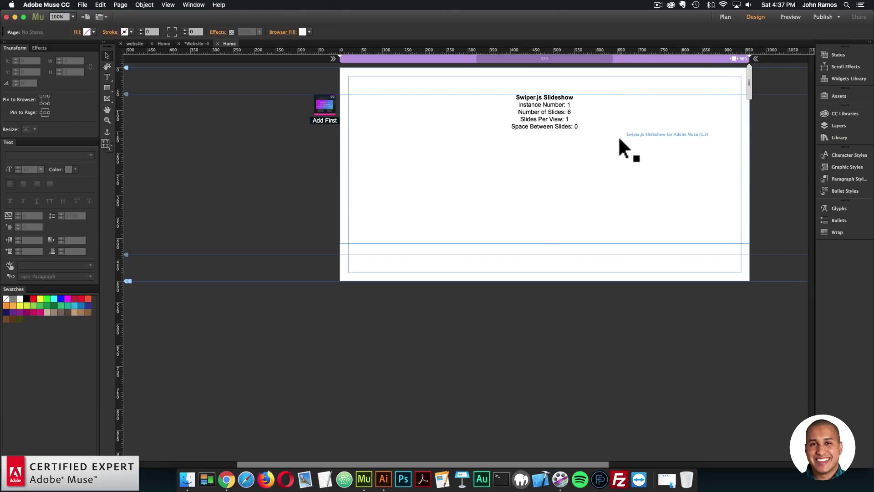
# - Set the slideshow's image fitting back to Scale to Fit
pyautogui.click(619, 137)
pyautogui.click(758, 104)
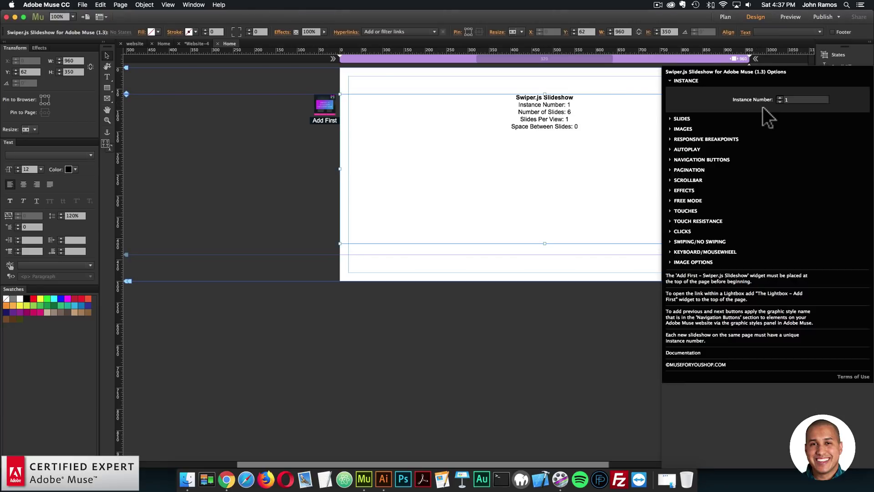
pyautogui.click(684, 129)
pyautogui.click(797, 102)
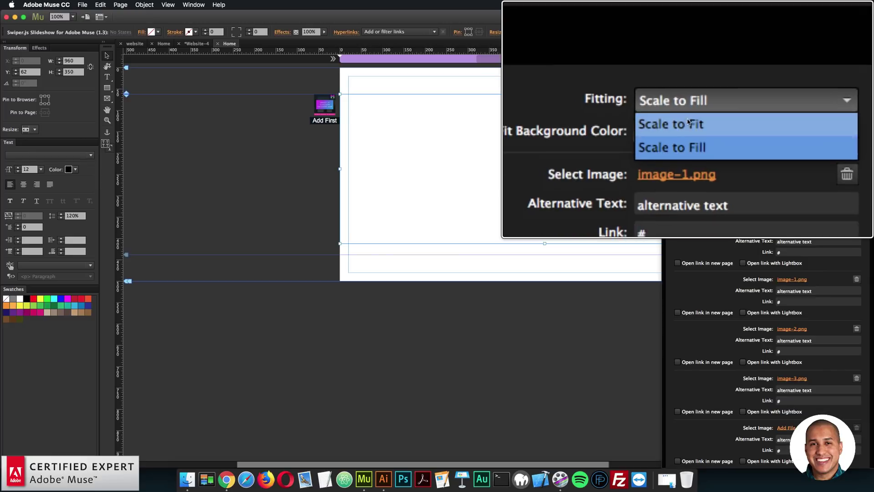
pyautogui.click(688, 122)
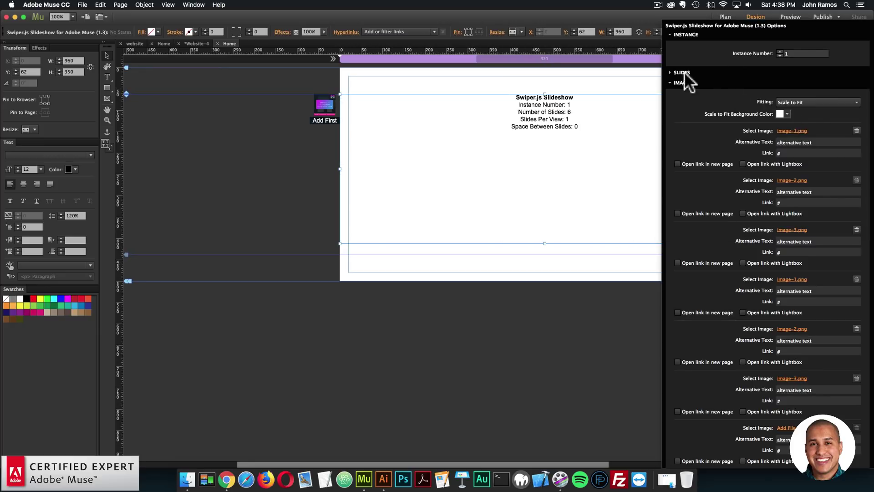
# - Set the slideshow's Slides Per View to 3
pyautogui.click(681, 82)
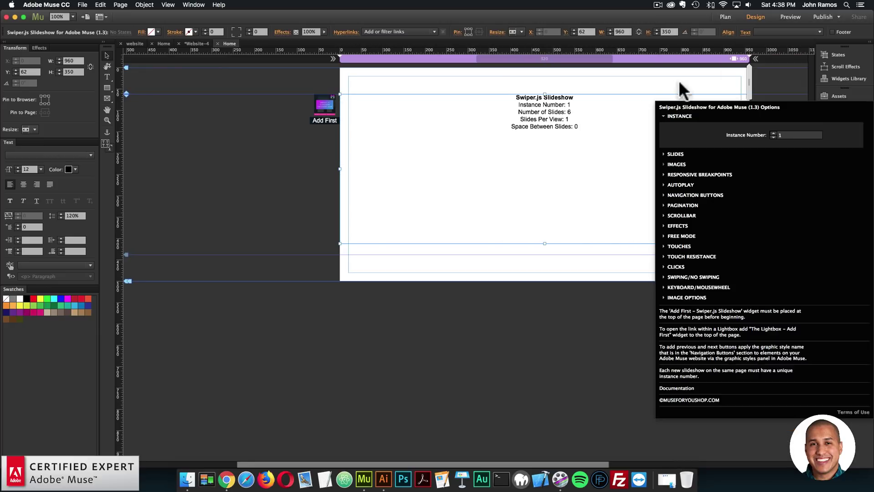
pyautogui.click(675, 155)
pyautogui.click(687, 119)
pyautogui.click(688, 120)
pyautogui.click(688, 120)
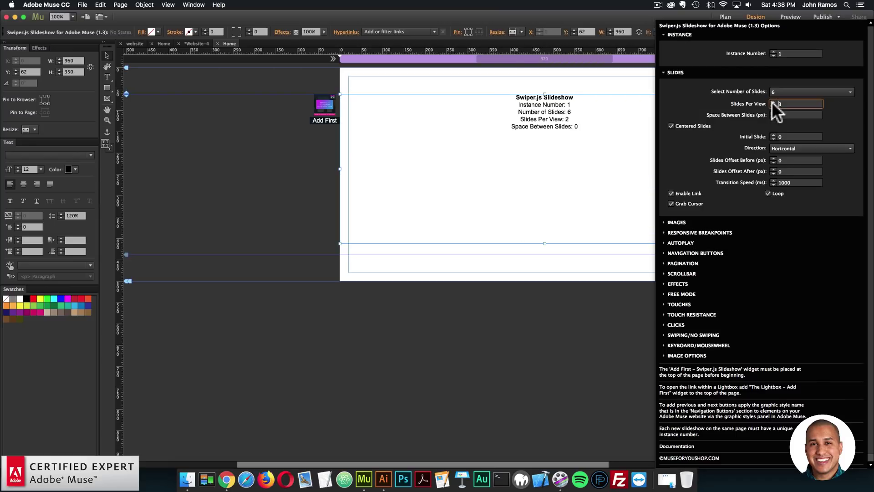
# - Preview the page in the browser to check the slides per view, and return to Muse
pyautogui.click(311, 163)
pyautogui.click(82, 5)
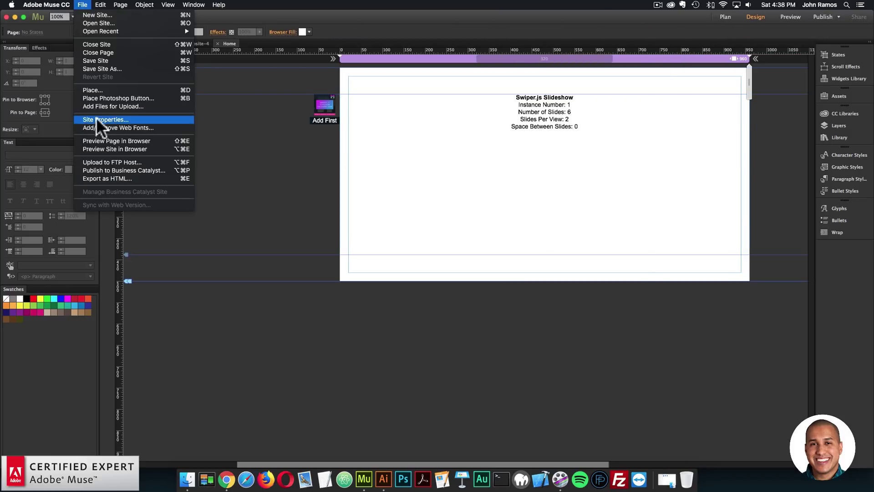
pyautogui.click(101, 140)
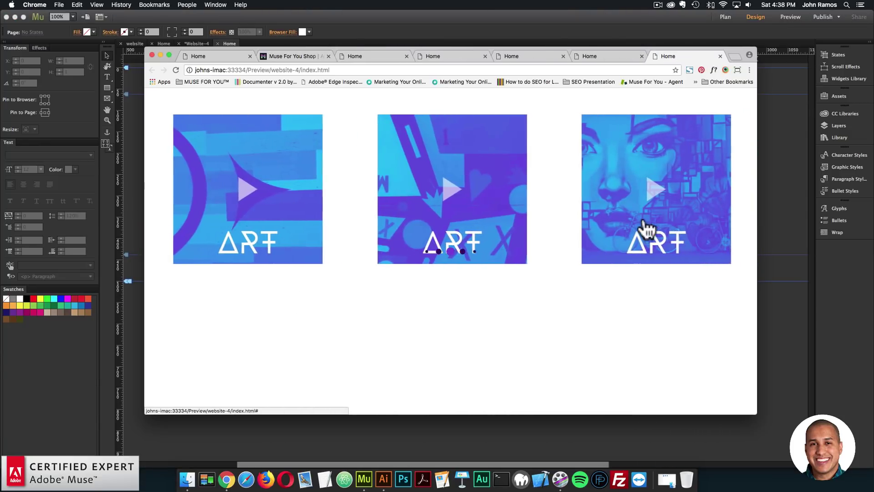
pyautogui.click(769, 202)
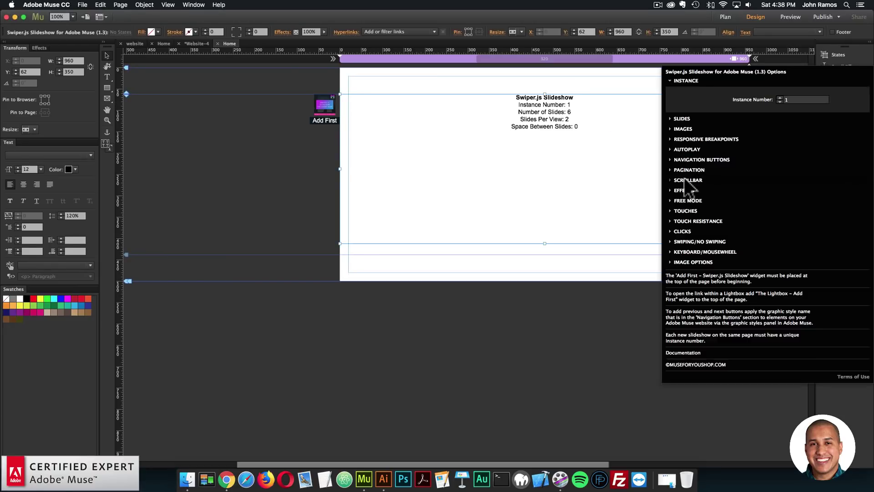
# - Set the slideshow's pagination type to None
pyautogui.click(689, 169)
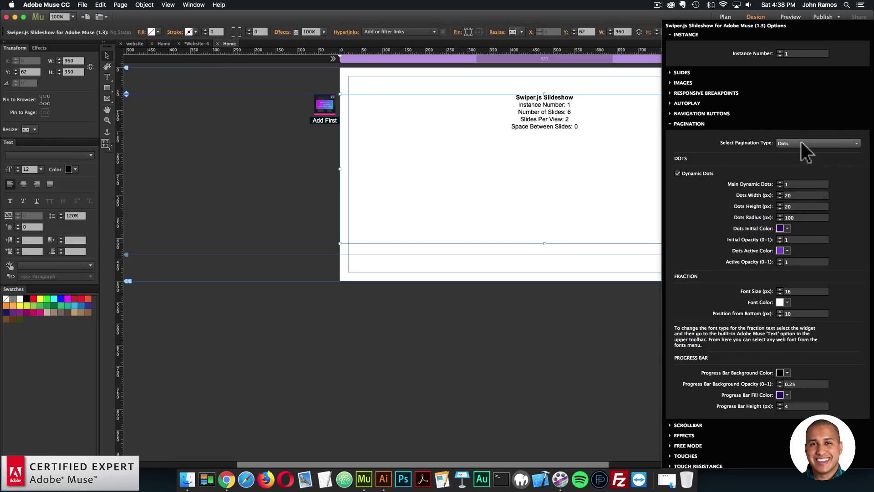
pyautogui.click(784, 144)
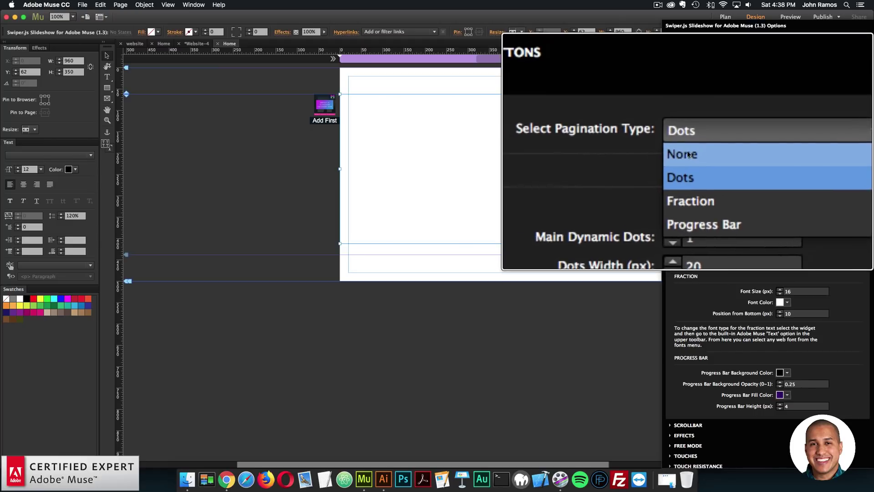
pyautogui.click(688, 154)
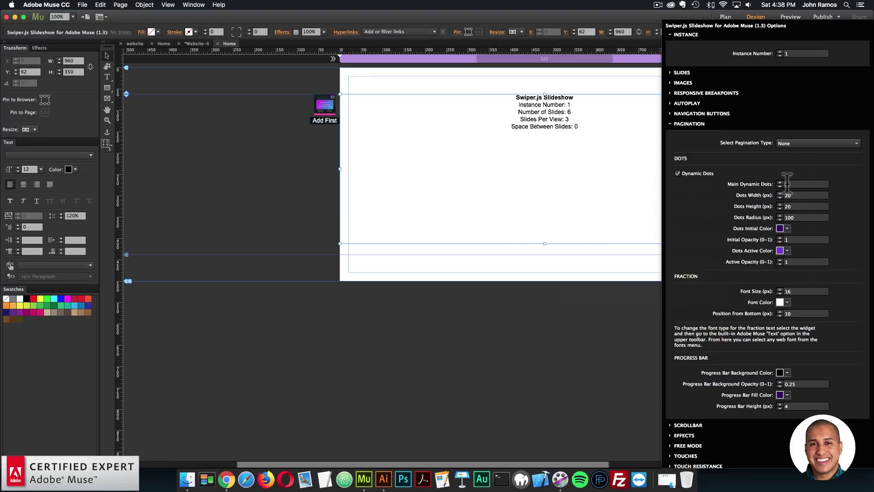
pyautogui.click(701, 123)
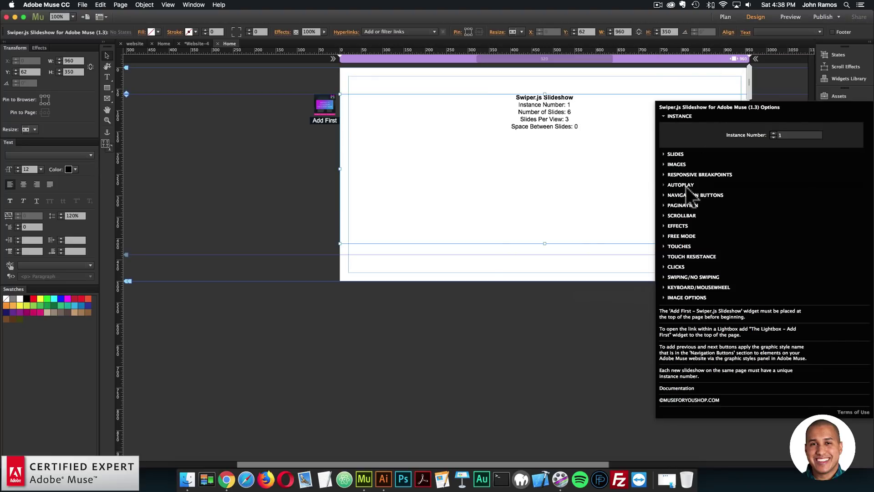
# - Set the slideshow's effect to Coverflow and disable the Coverflow slide shadows
pyautogui.click(678, 226)
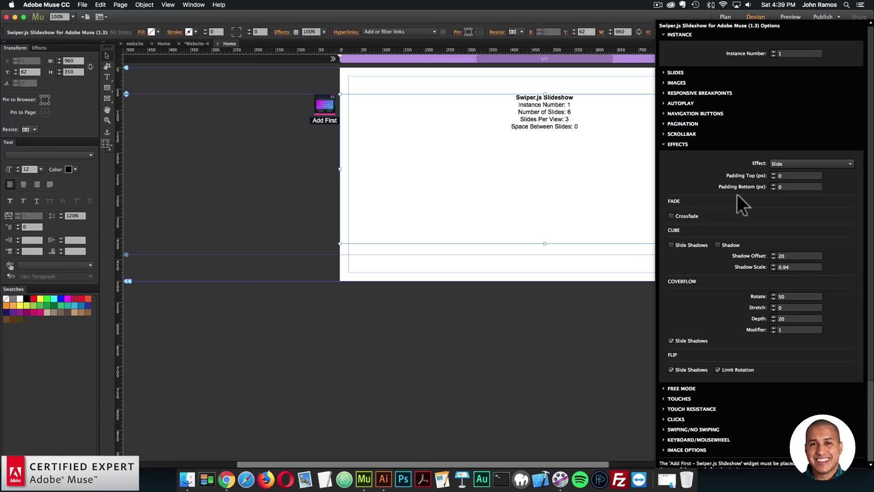
pyautogui.click(801, 163)
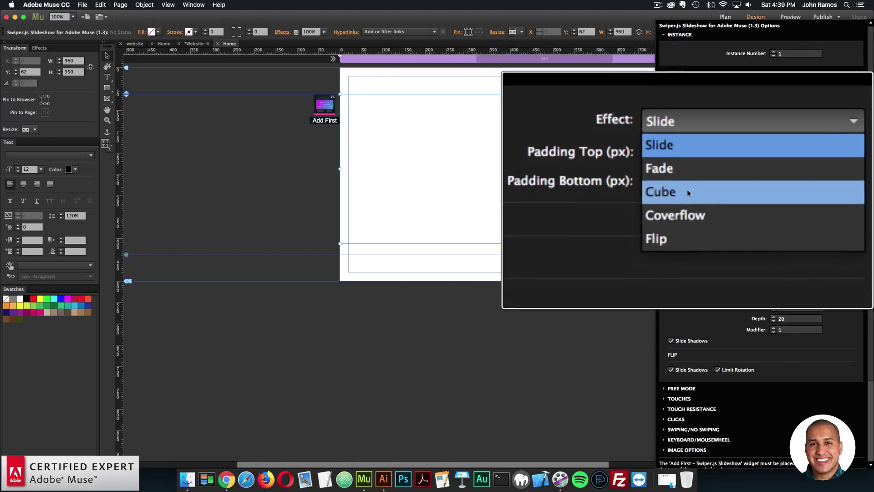
pyautogui.click(687, 200)
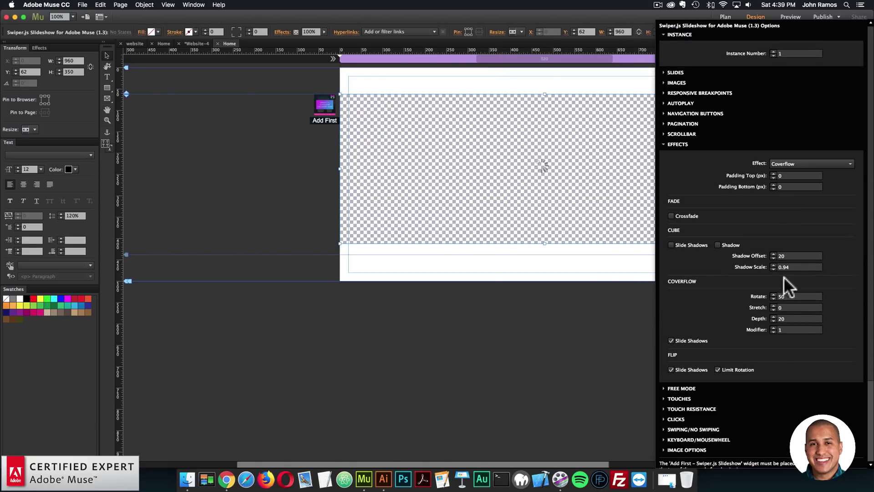
pyautogui.click(669, 341)
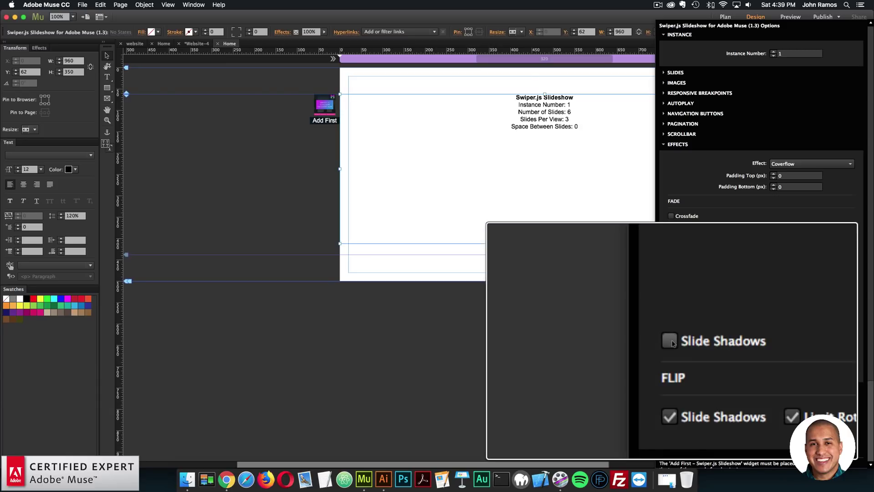
# - Preview the page in the browser and swipe through the slideshow to check the Coverflow effect
pyautogui.click(540, 180)
pyautogui.click(82, 5)
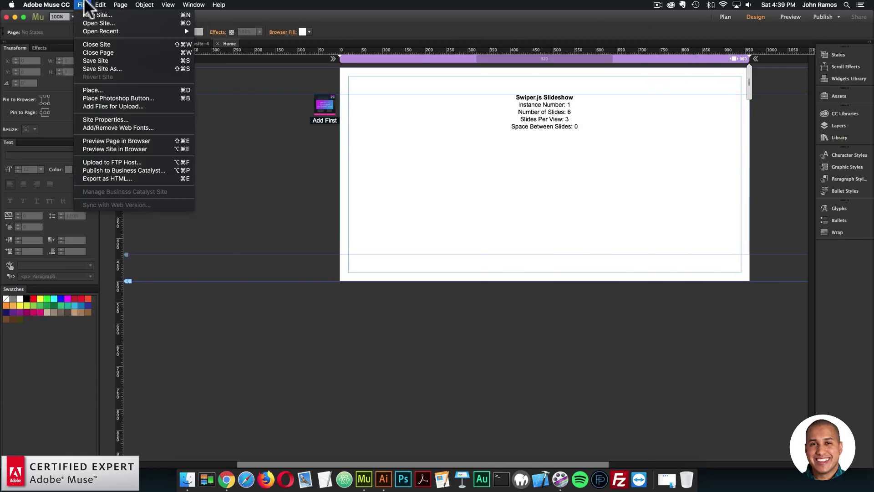
pyautogui.click(109, 139)
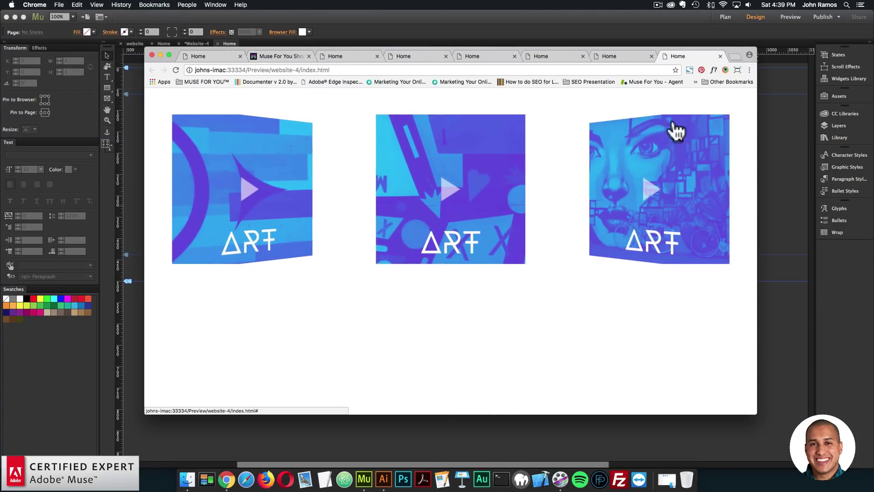
pyautogui.moveTo(595, 187); pyautogui.dragTo(578, 203)
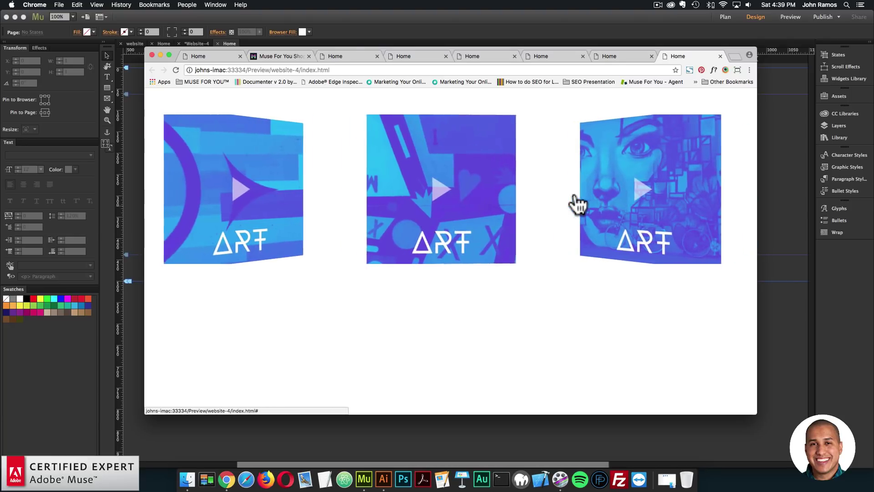
pyautogui.click(779, 208)
# - Set the slideshow effect's top and bottom padding to 40 px and preview the page in the browser
pyautogui.click(589, 143)
pyautogui.click(757, 105)
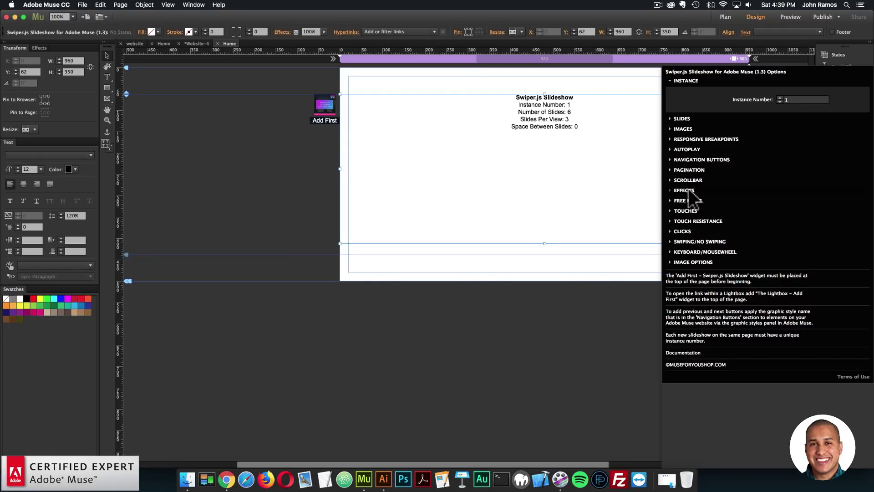
pyautogui.click(685, 190)
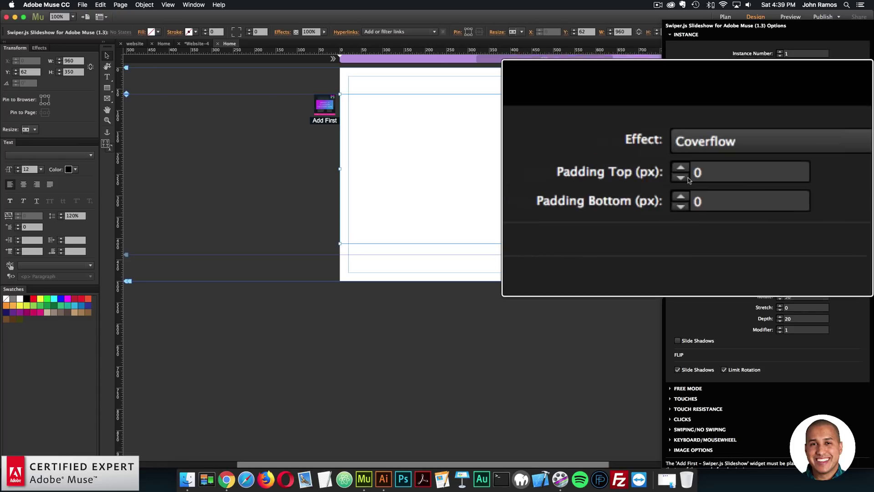
pyautogui.doubleClick(784, 176)
pyautogui.write('40')
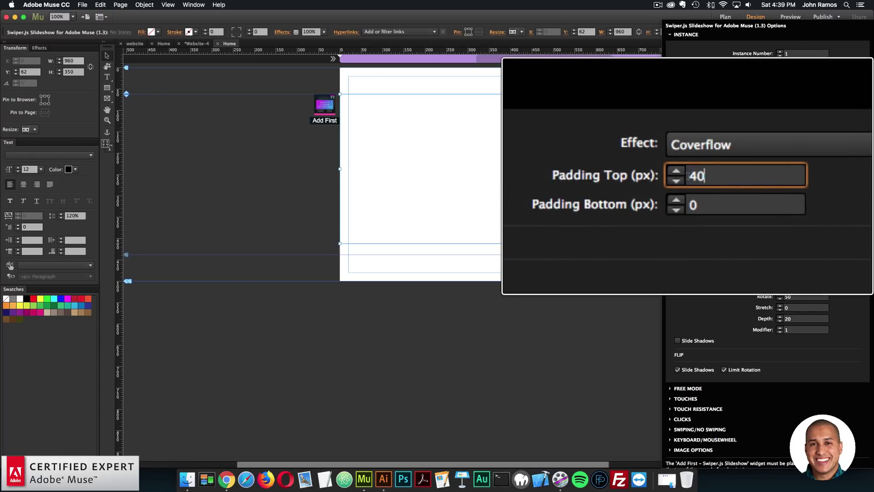
pyautogui.press('Tab')
pyautogui.write('40')
pyautogui.press('Tab')
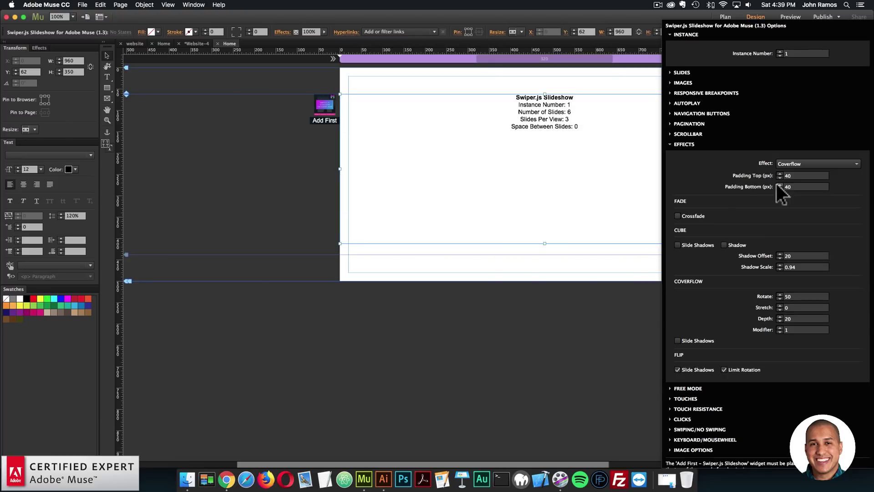
pyautogui.click(81, 5)
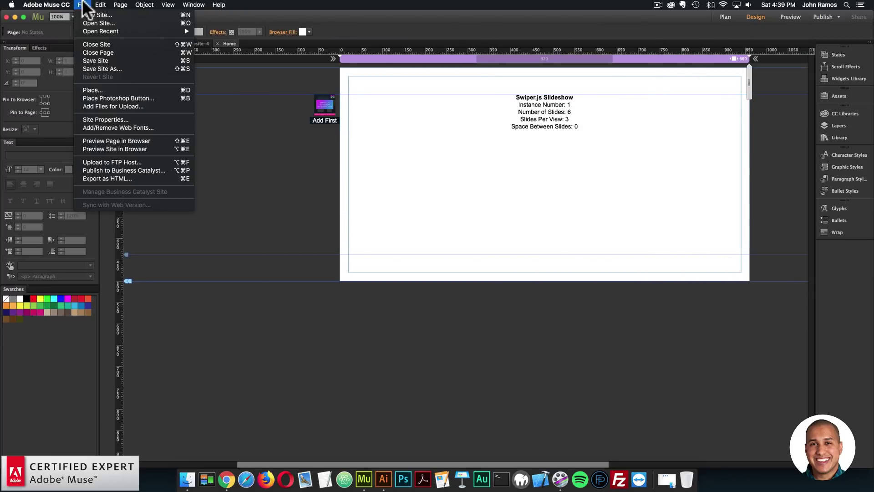
pyautogui.click(112, 141)
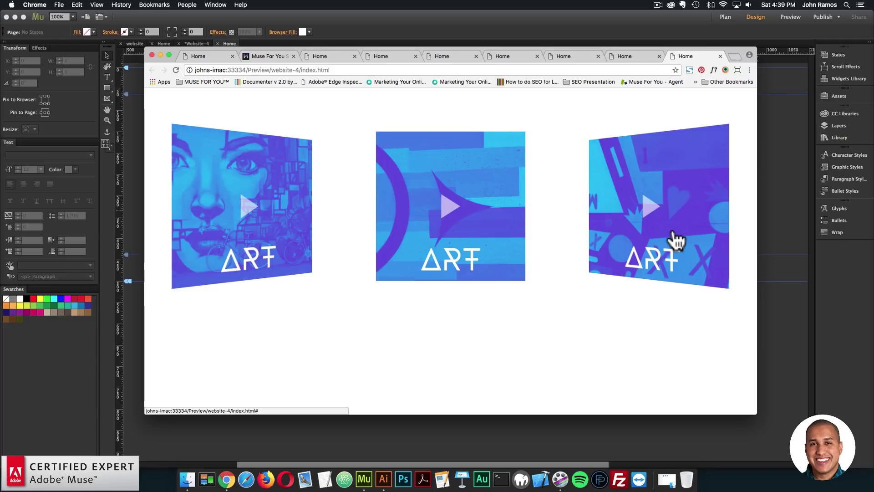
# - Back in Adobe Muse, find The Lightbox – Add First in the library and place it below the slideshow's Add First widget
pyautogui.click(772, 190)
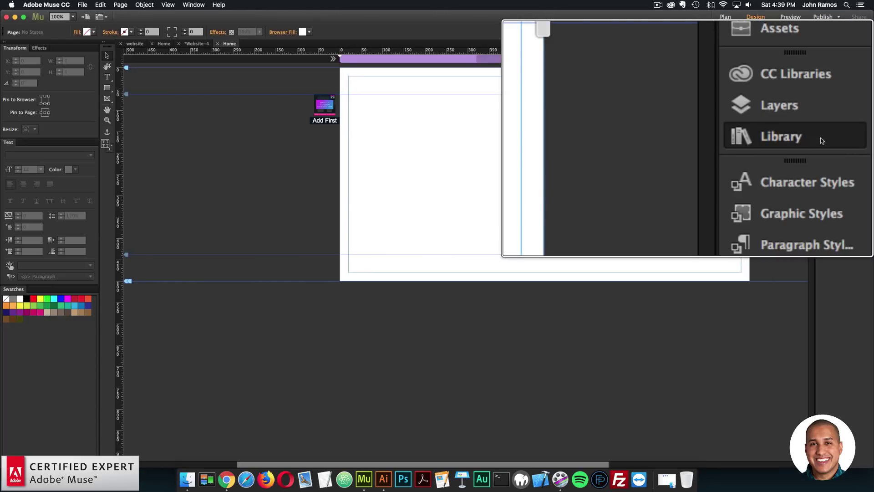
pyautogui.click(814, 137)
pyautogui.click(688, 165)
pyautogui.write('swiper.js')
pyautogui.press('super+a')
pyautogui.write('the lightb')
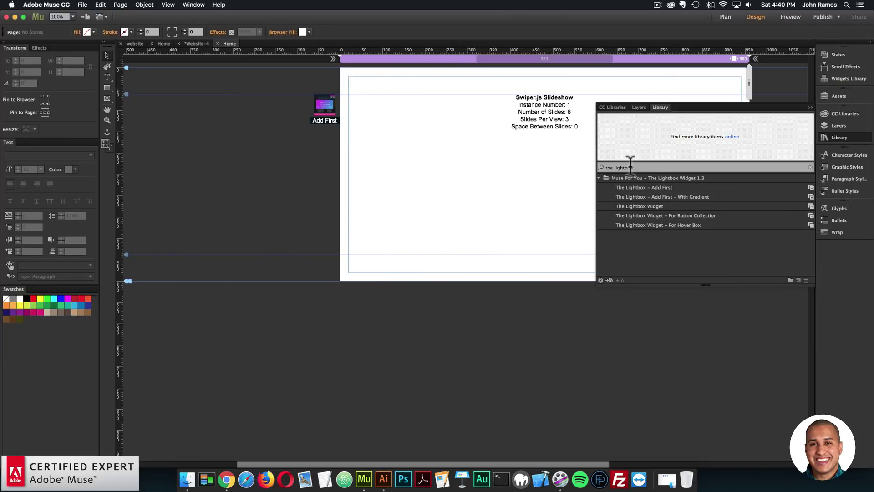
pyautogui.click(660, 188)
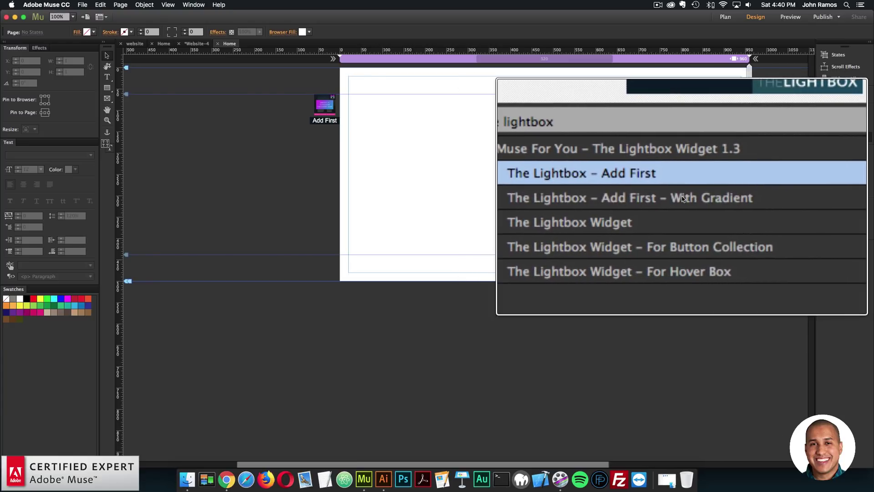
pyautogui.moveTo(640, 184); pyautogui.dragTo(316, 148)
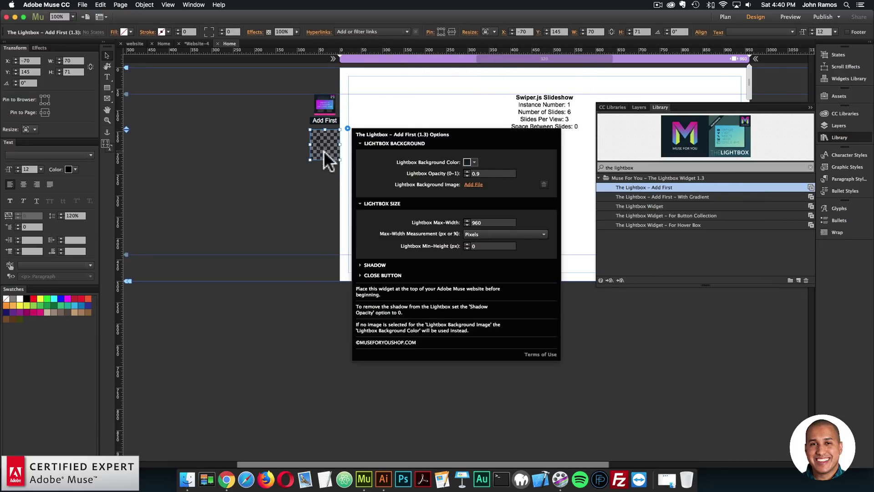
pyautogui.click(328, 155)
pyautogui.click(337, 114)
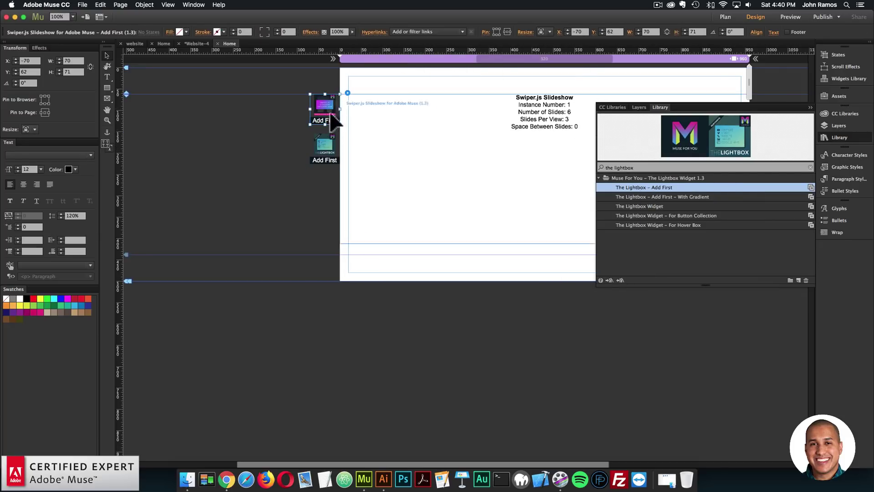
# - Set the lightbox background image of The Lightbox – Add First widget to duotone-15-min.png from the images folder
pyautogui.click(325, 143)
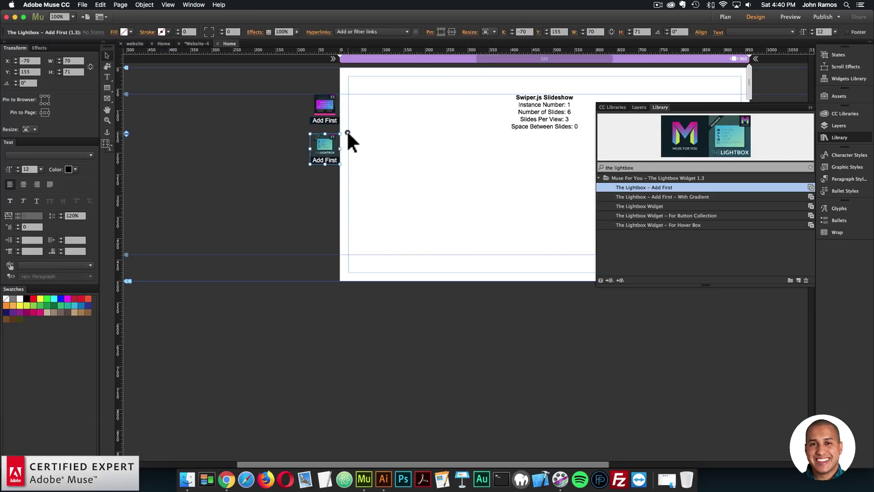
pyautogui.click(347, 133)
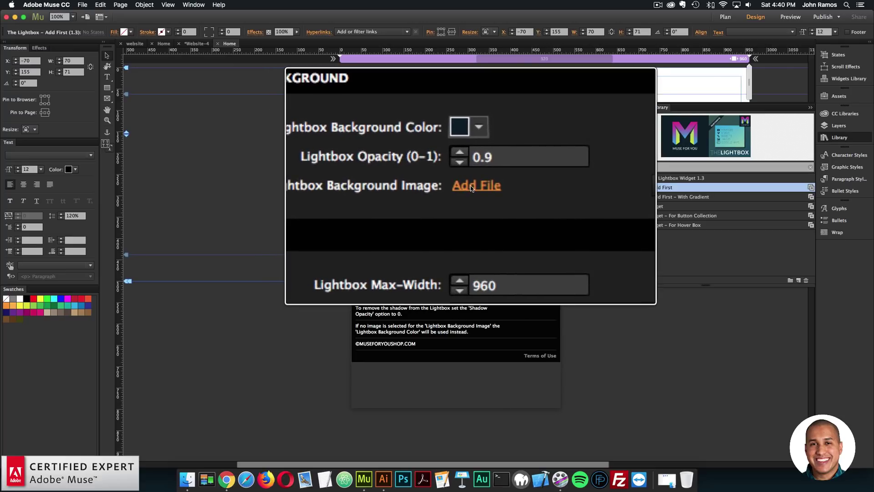
pyautogui.click(471, 186)
pyautogui.click(428, 42)
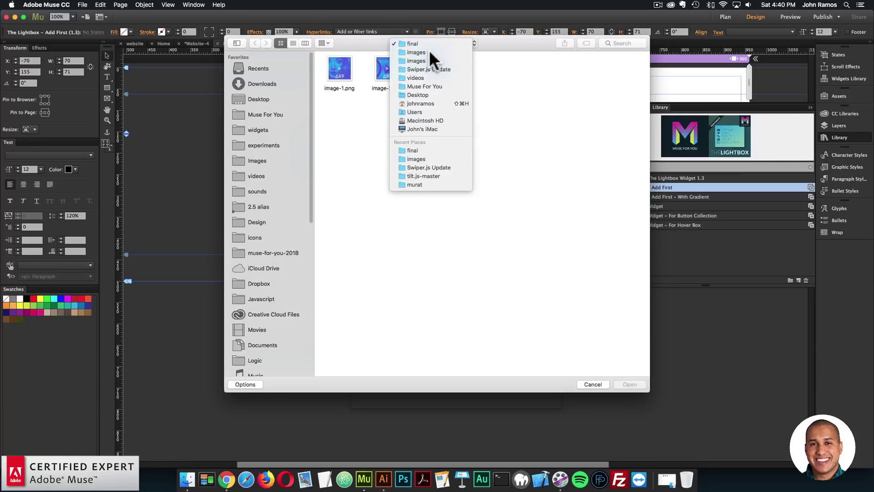
pyautogui.click(429, 52)
pyautogui.doubleClick(563, 117)
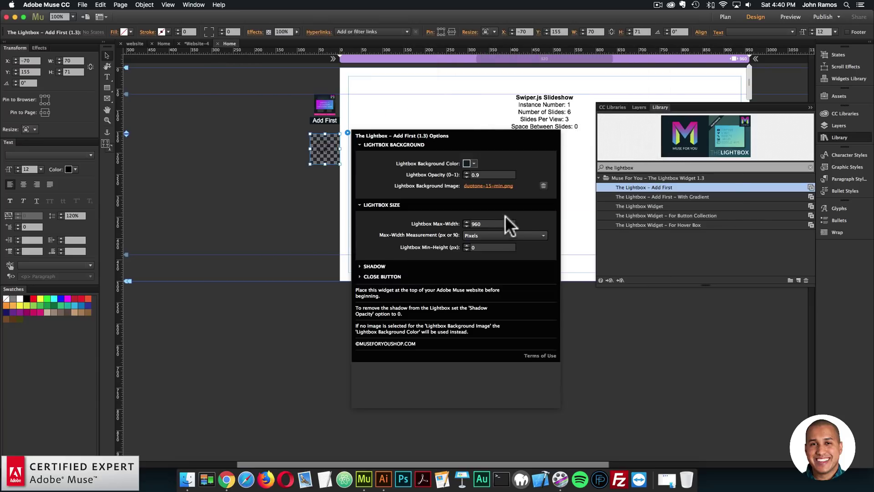
pyautogui.click(255, 199)
pyautogui.click(329, 151)
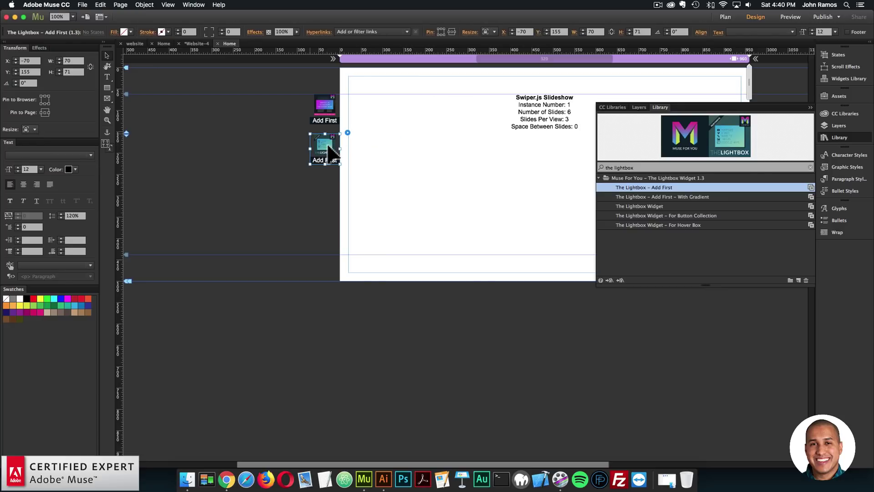
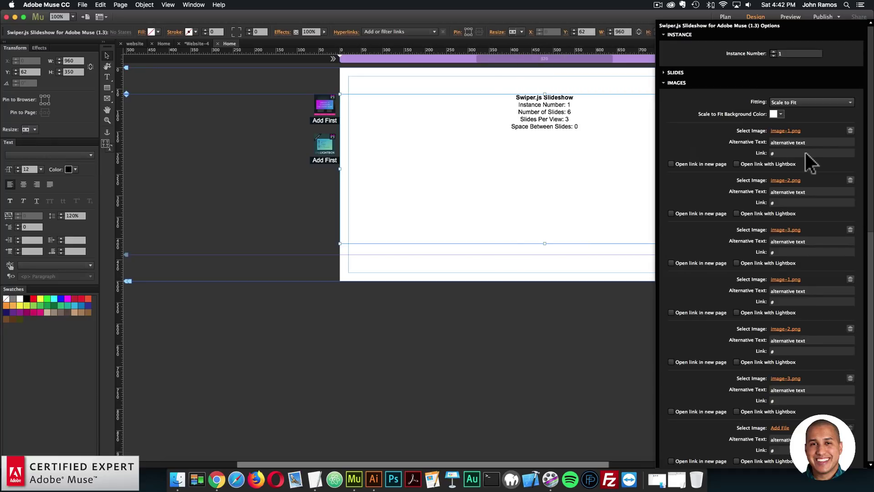
# - Switch to TextEdit and copy the YouTube video address from the untitled document
pyautogui.click(512, 268)
pyautogui.click(317, 476)
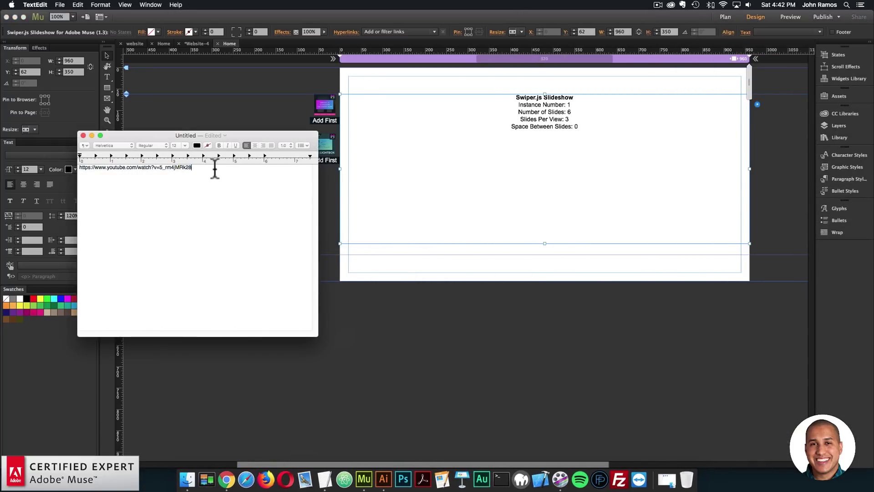
pyautogui.moveTo(214, 167); pyautogui.dragTo(60, 155)
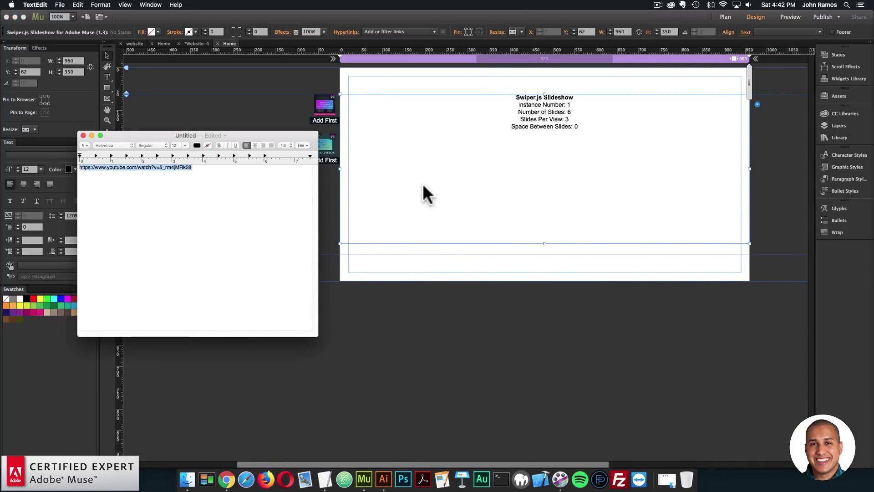
pyautogui.click(521, 180)
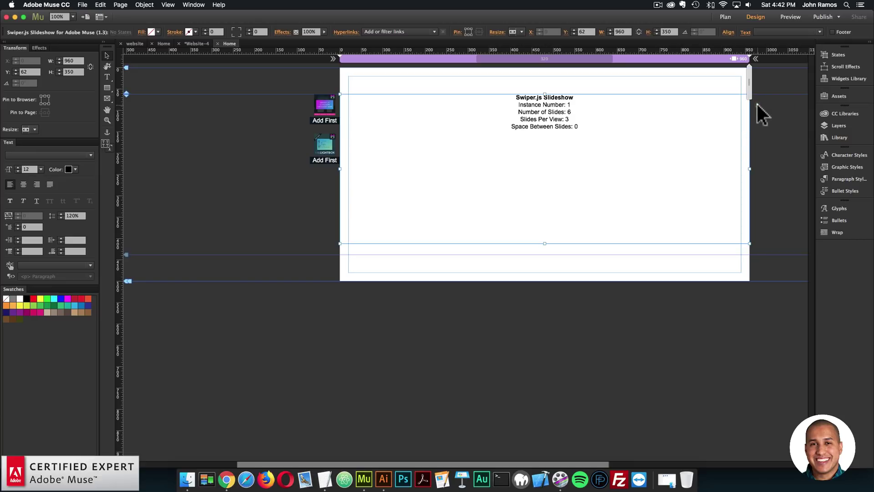
pyautogui.click(740, 166)
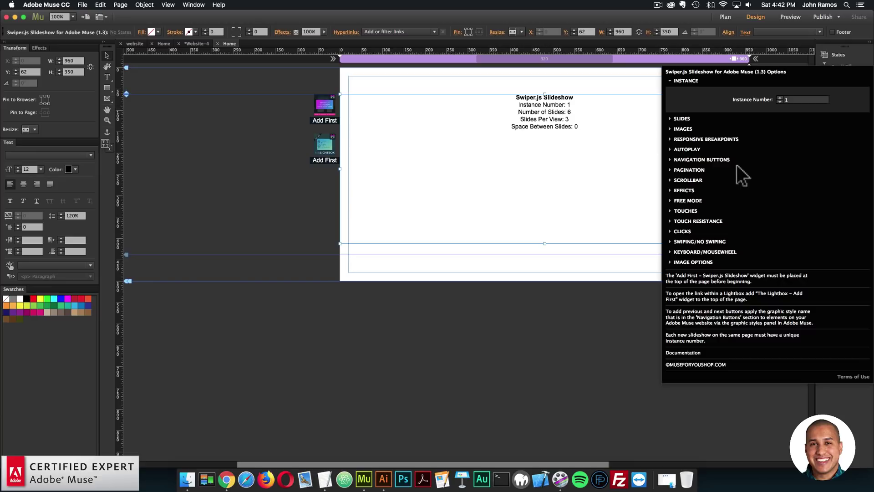
pyautogui.click(682, 129)
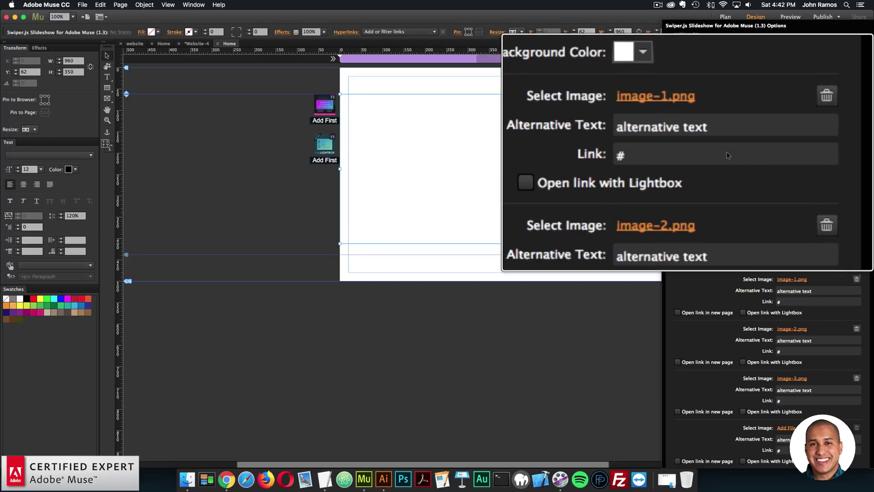
pyautogui.click(794, 153)
pyautogui.press('super+v')
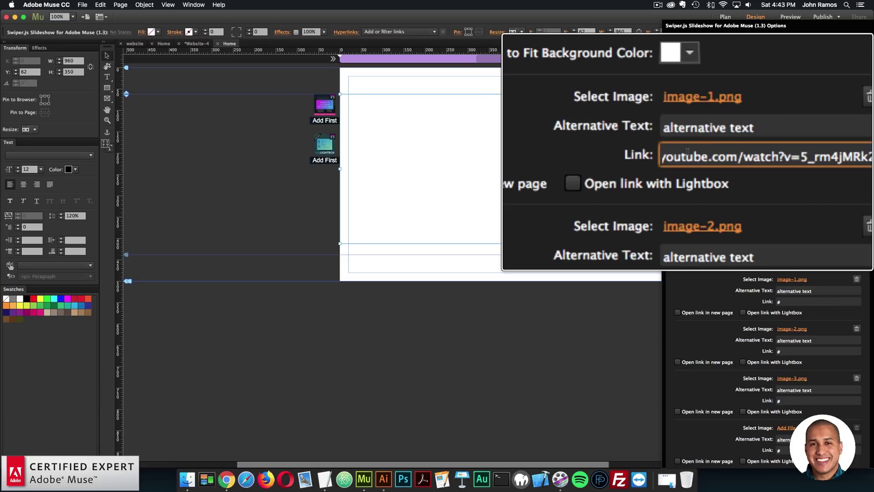
pyautogui.press('Return')
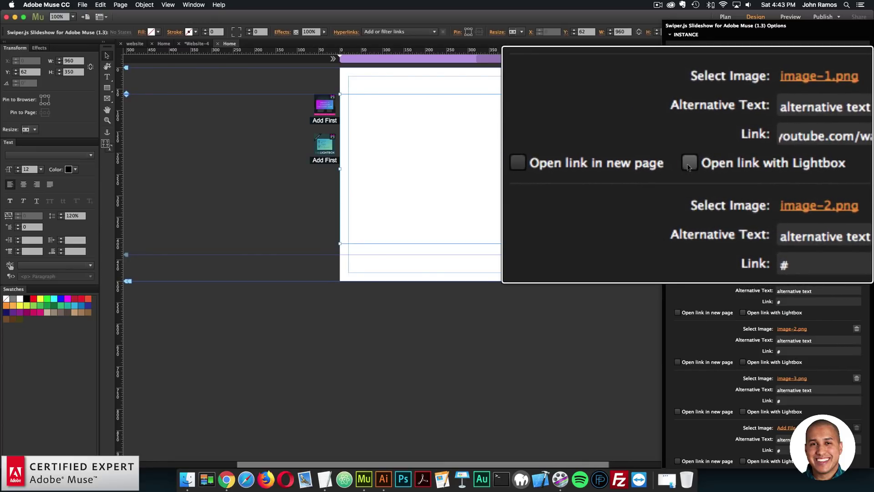
pyautogui.click(688, 164)
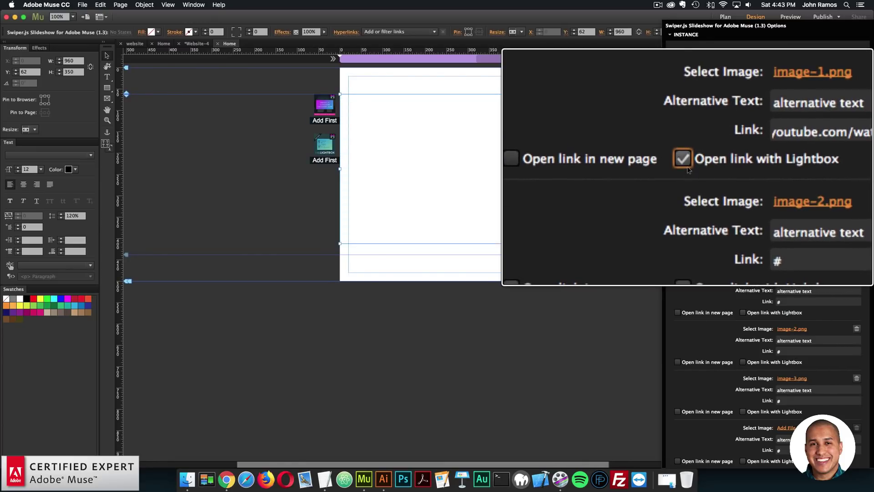
pyautogui.click(788, 203)
pyautogui.write('youtube.com/watch?v=5_rm4jMRk28')
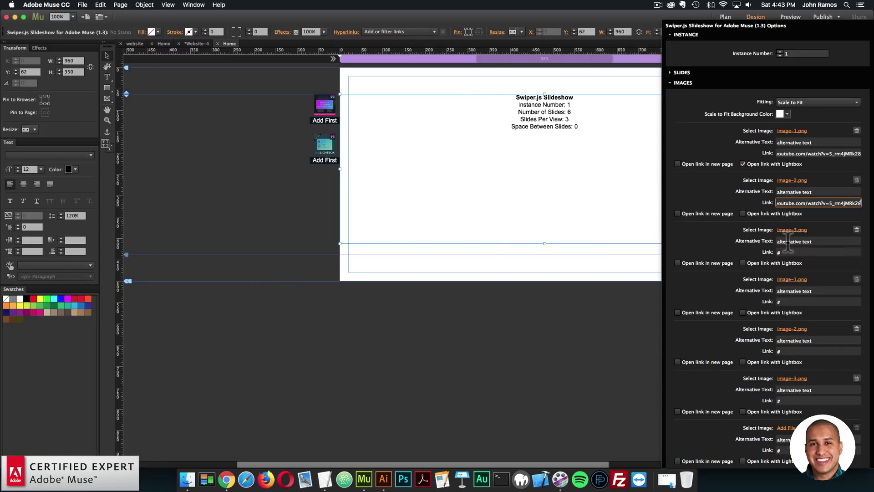
pyautogui.click(787, 252)
pyautogui.write('youtube.com/watch?v=5_rm4jMRk28')
pyautogui.click(789, 302)
pyautogui.write('youtube.com/watch?v=5_rm4jMRk28')
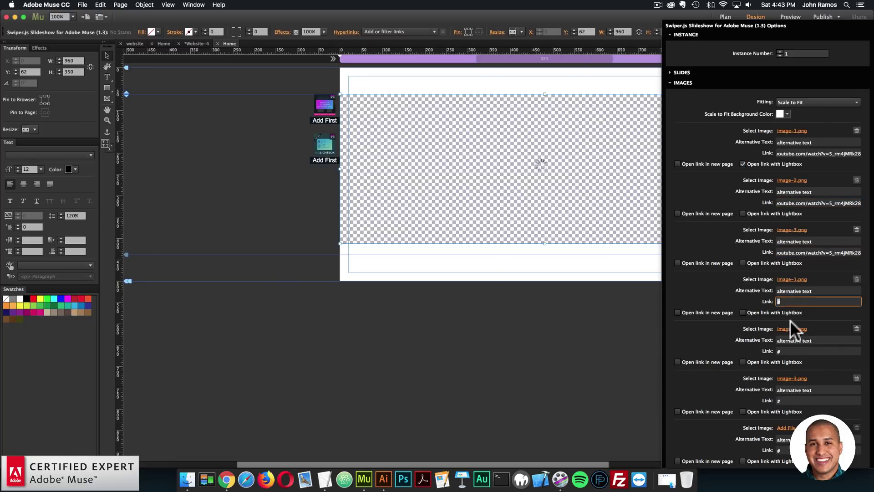
pyautogui.click(787, 351)
pyautogui.write('youtube.com/watch?v=5_rm4jMRk28')
pyautogui.click(785, 400)
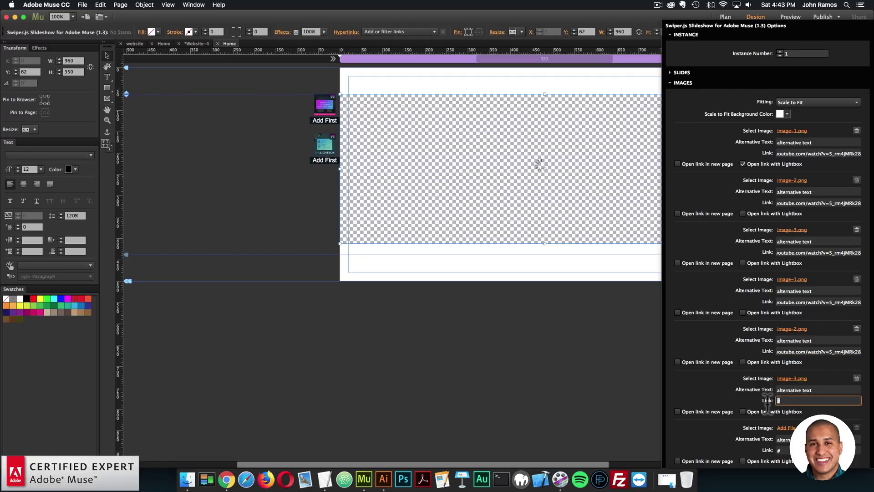
pyautogui.write('youtube.com/watch?v=5_rm4jMRk28')
# - Enable Open link with Lightbox for slides two through six and close the slideshow options
pyautogui.click(743, 213)
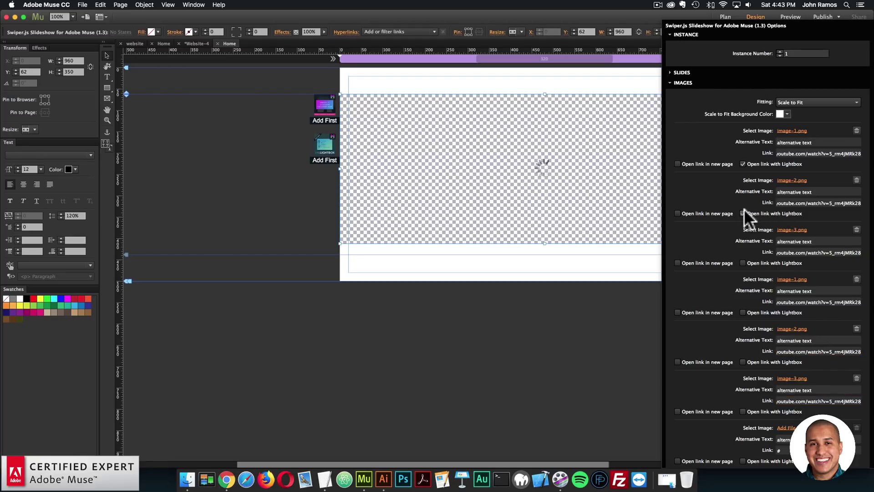
pyautogui.click(742, 263)
pyautogui.click(743, 312)
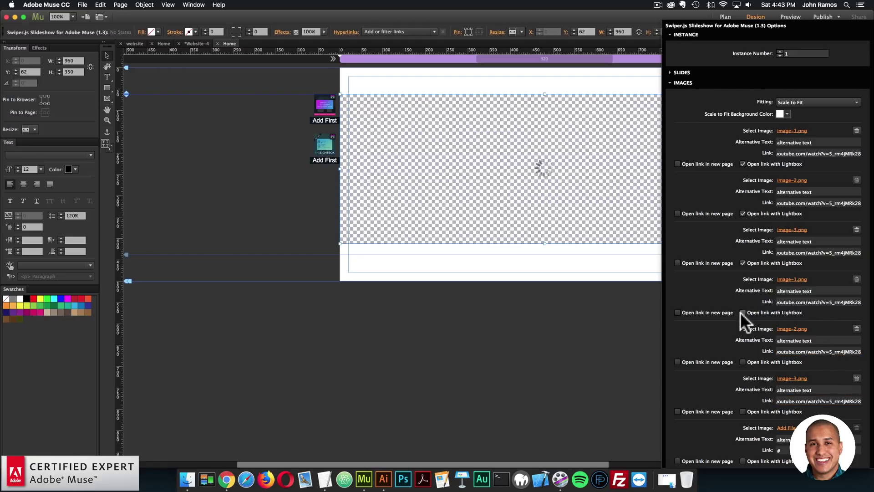
pyautogui.click(743, 362)
pyautogui.click(743, 412)
pyautogui.click(205, 157)
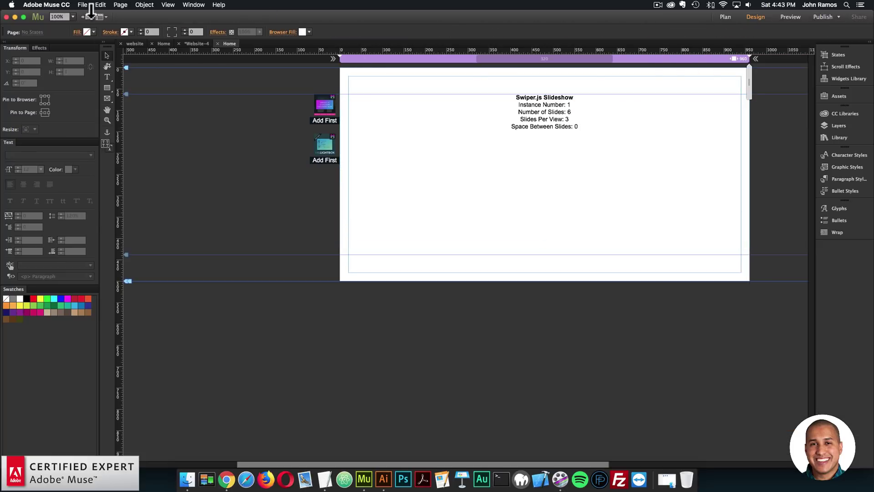
# - Preview the page in the browser, open a slide's video in the lightbox, then close it and return to Adobe Muse
pyautogui.click(82, 5)
pyautogui.click(109, 139)
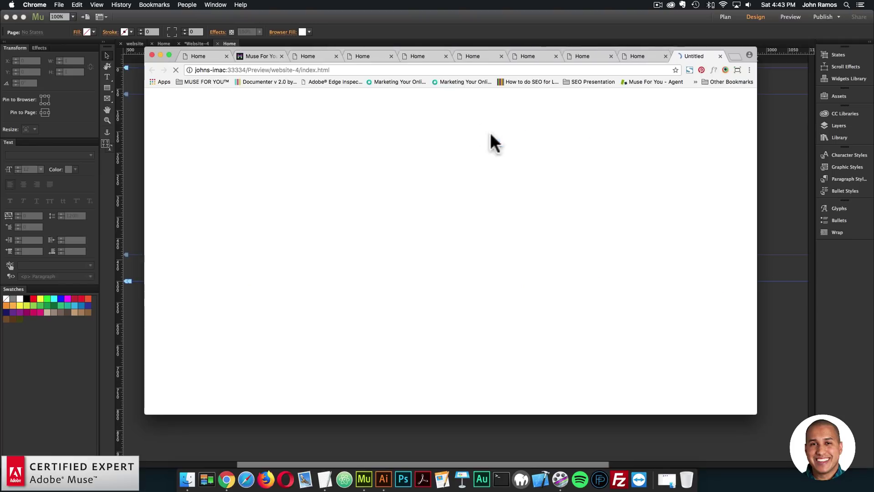
pyautogui.scroll(-3, 468, 204)
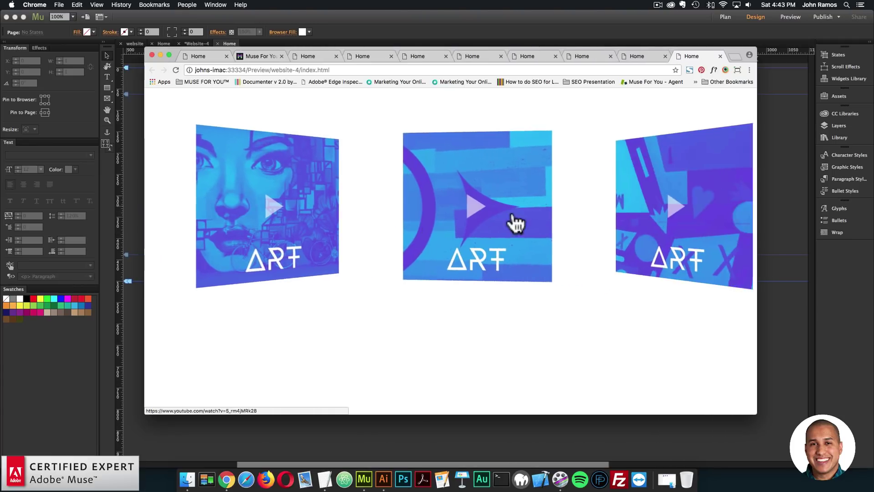
pyautogui.click(454, 212)
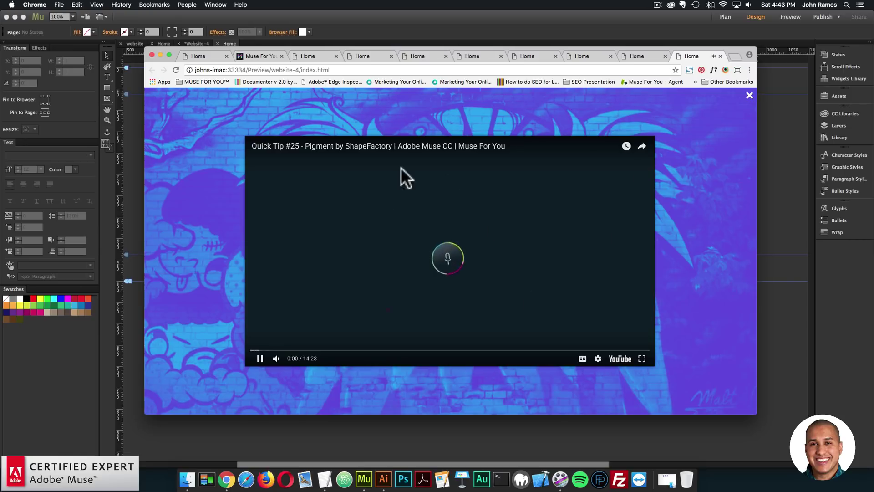
pyautogui.click(212, 207)
pyautogui.click(126, 172)
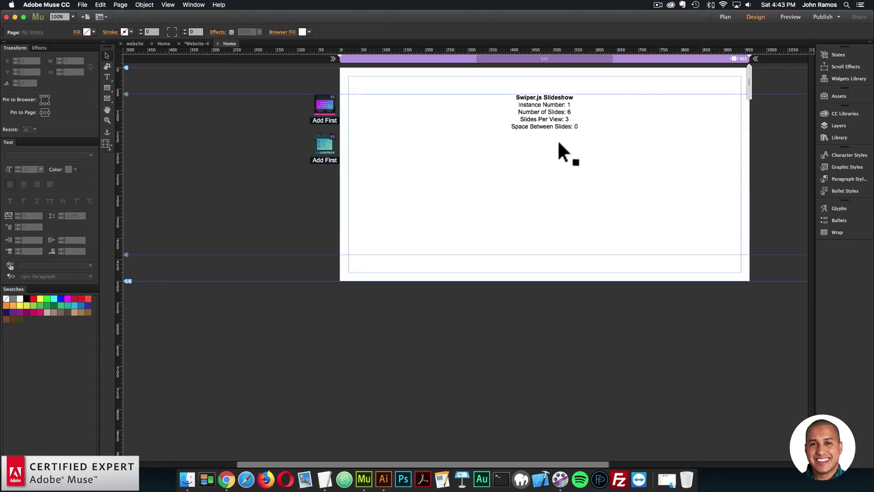
# - Disable Open link with Lightbox for the slideshow's first image
pyautogui.click(559, 150)
pyautogui.click(754, 97)
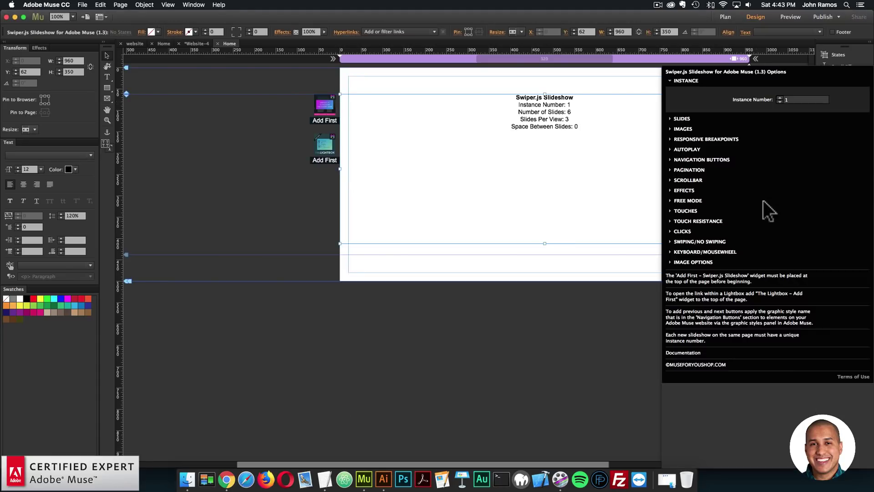
pyautogui.click(684, 129)
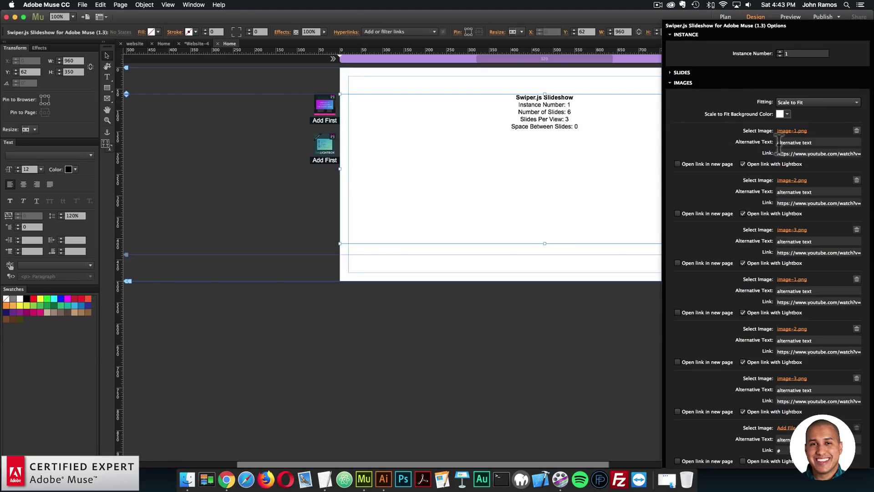
pyautogui.click(743, 164)
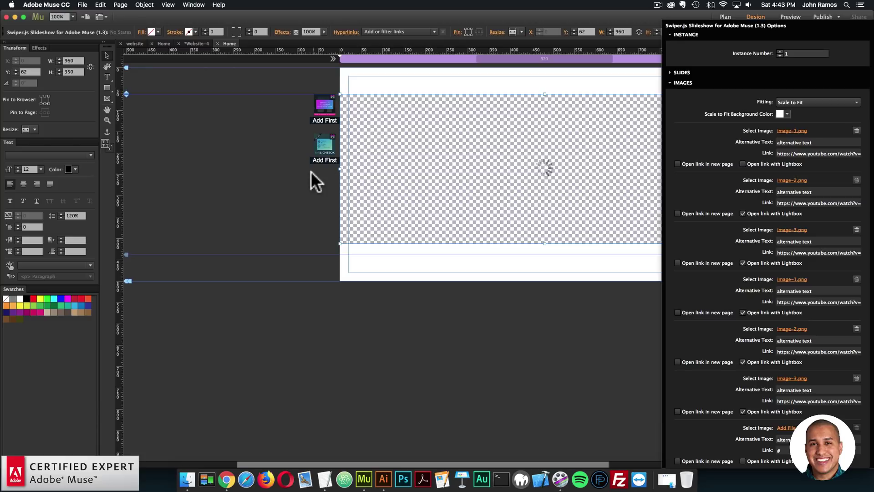
pyautogui.click(266, 167)
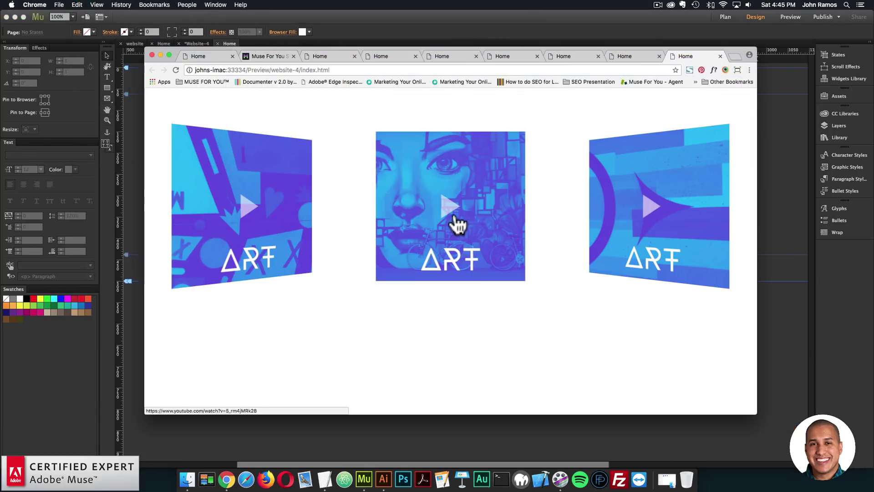
# - Follow the face slide's video link in the browser preview, then close that page and return to Adobe Muse
pyautogui.click(449, 210)
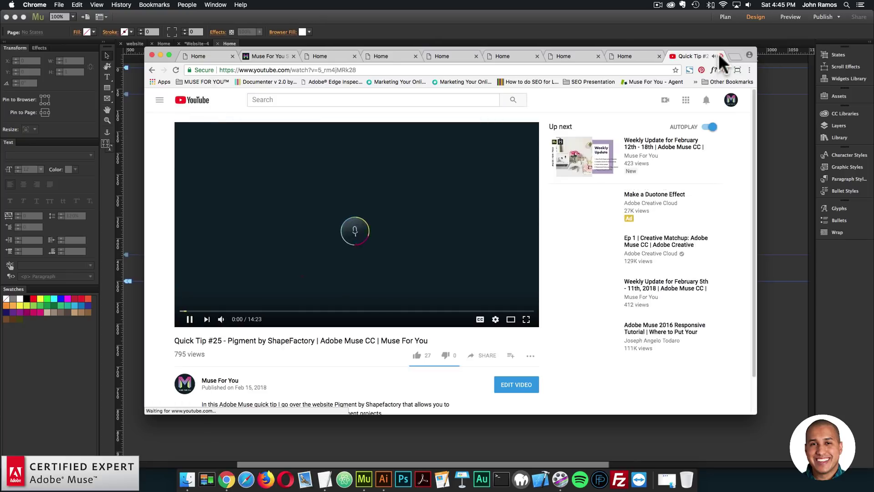
pyautogui.click(720, 56)
pyautogui.click(775, 195)
# - Enable Open link with Lightbox for the Swiper.js slideshow's first image
pyautogui.click(509, 179)
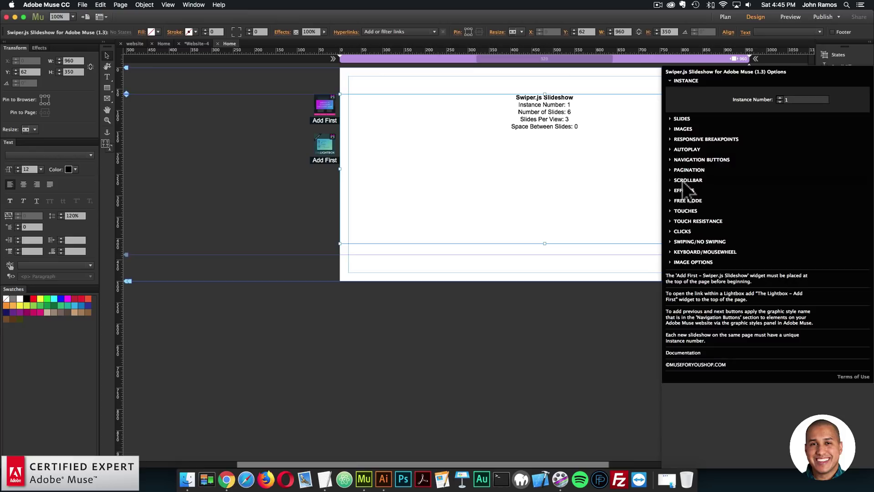
pyautogui.click(684, 129)
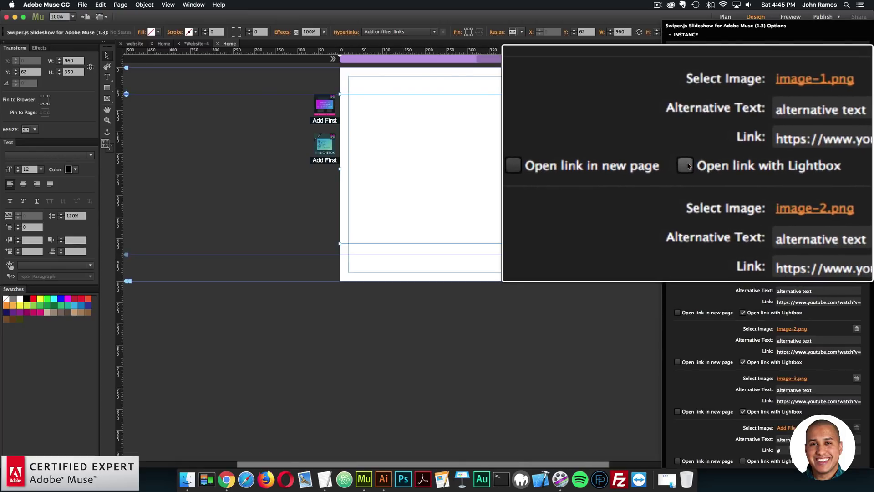
pyautogui.click(743, 164)
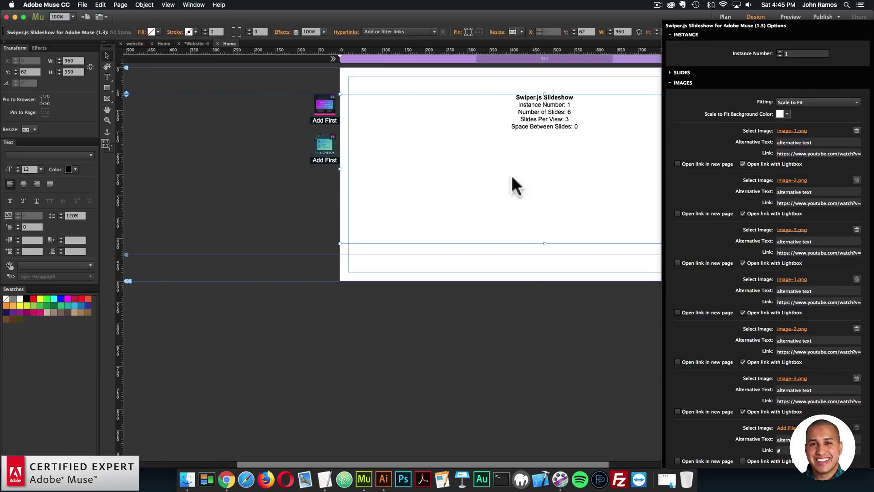
# - Preview the page in the browser, open the face slide's video in the lightbox, then close it and return to Adobe Muse
pyautogui.click(83, 5)
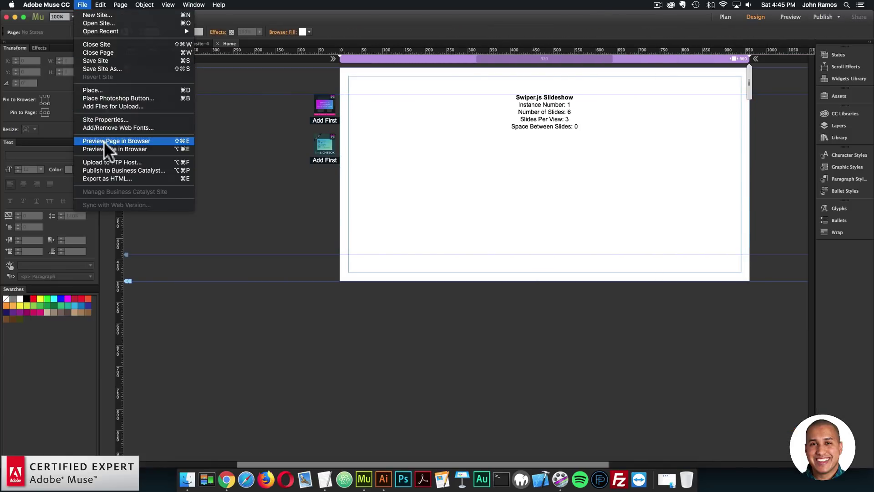
pyautogui.click(103, 141)
pyautogui.click(445, 206)
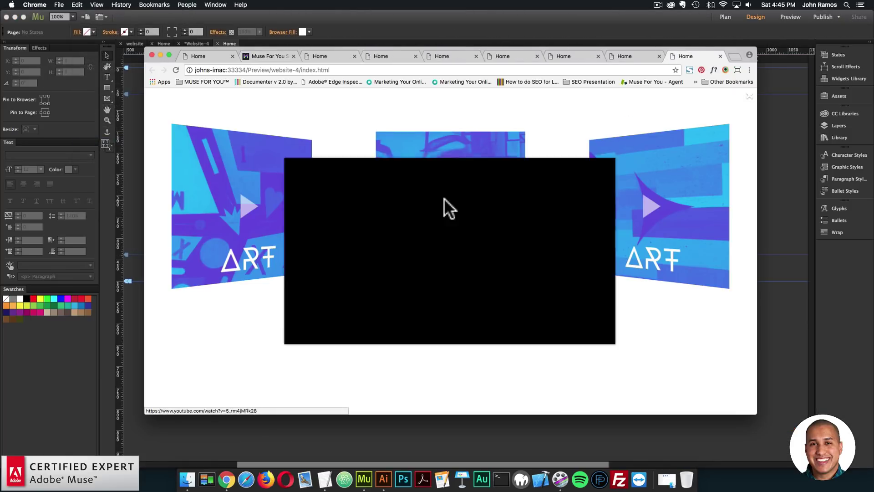
pyautogui.click(685, 255)
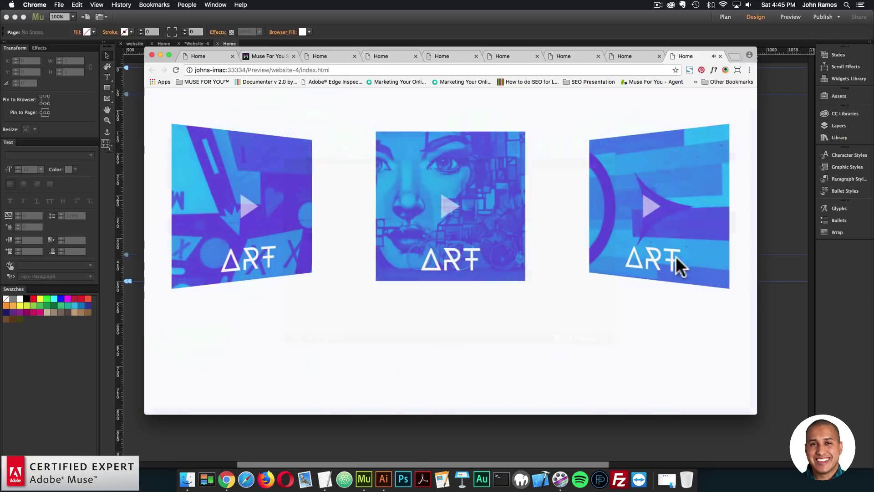
pyautogui.press('super+Tab')
# - Delete The Lightbox – Add First widget and test the face slide's video link in the browser preview, then return to Adobe Muse
pyautogui.click(326, 155)
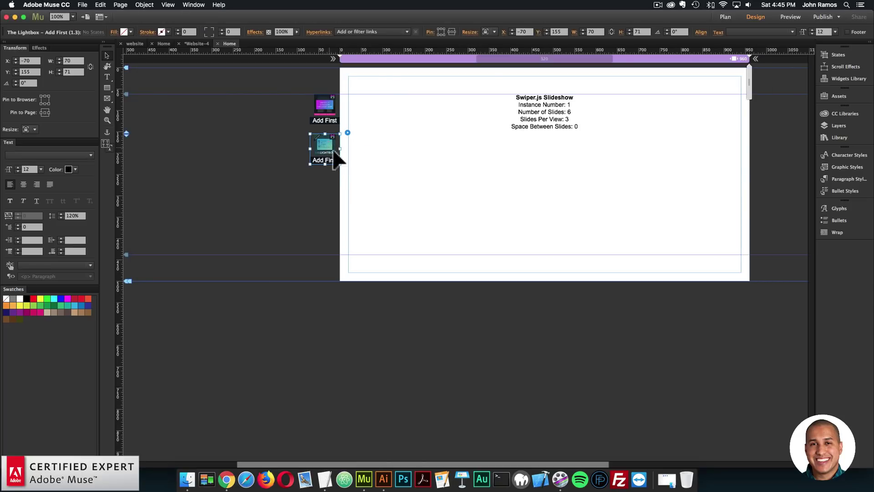
pyautogui.press('Delete')
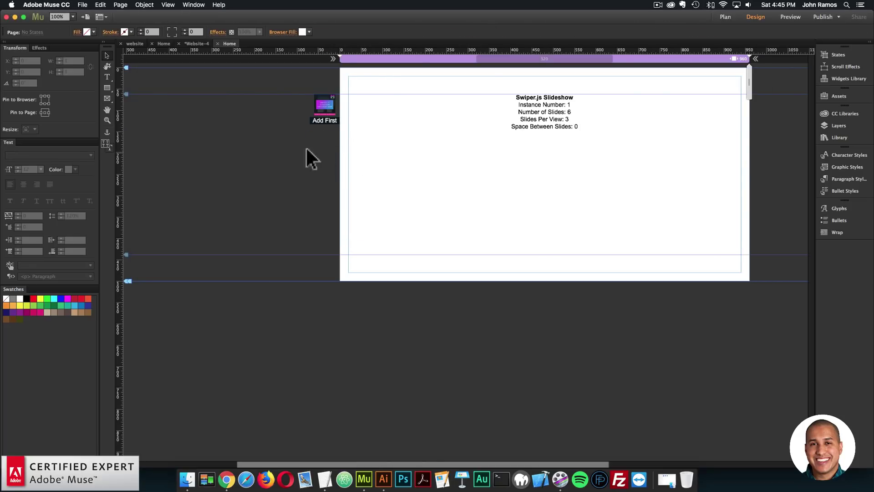
pyautogui.click(83, 4)
pyautogui.click(114, 141)
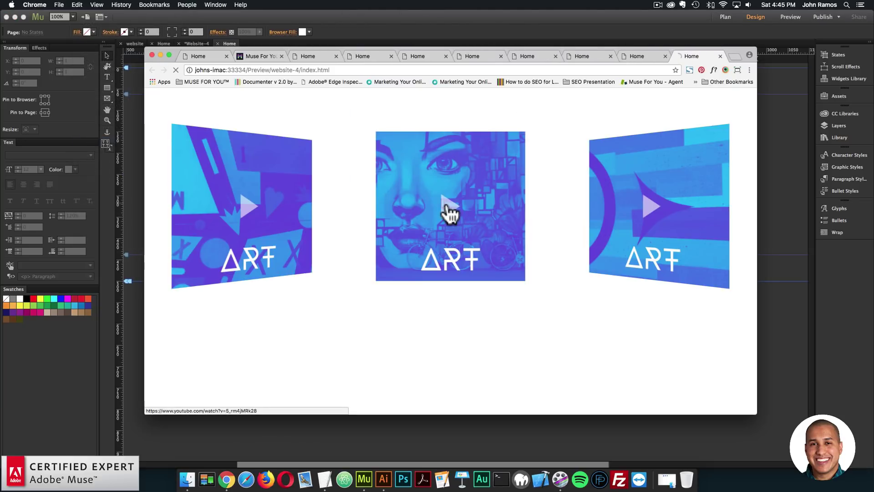
pyautogui.click(446, 203)
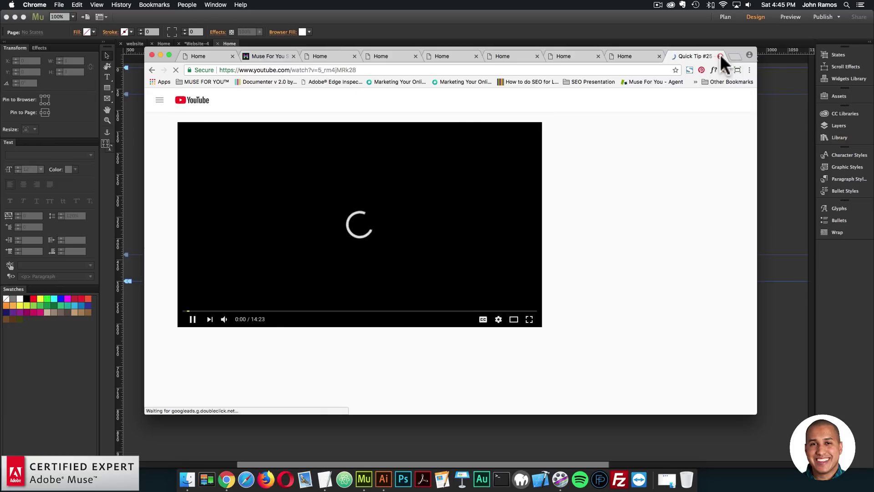
pyautogui.click(720, 54)
pyautogui.click(790, 196)
# - Switch the slideshow's first image from Open link with Lightbox to Open link in new page
pyautogui.click(731, 139)
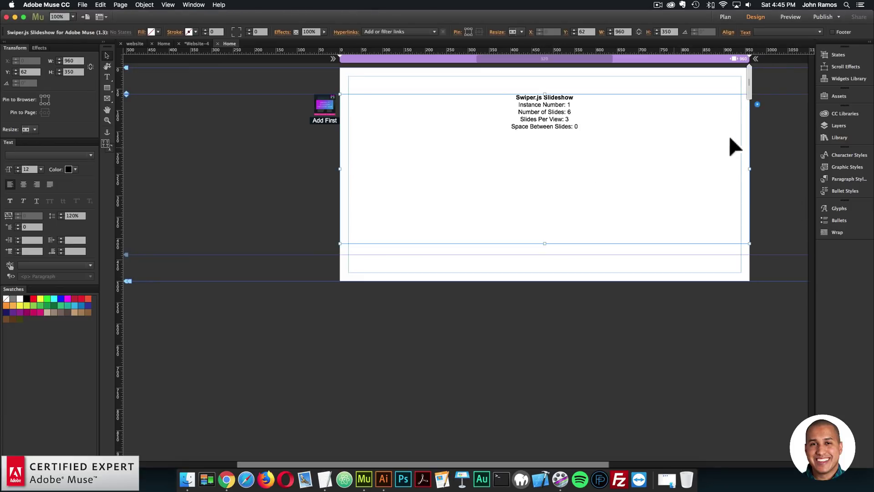
pyautogui.click(755, 103)
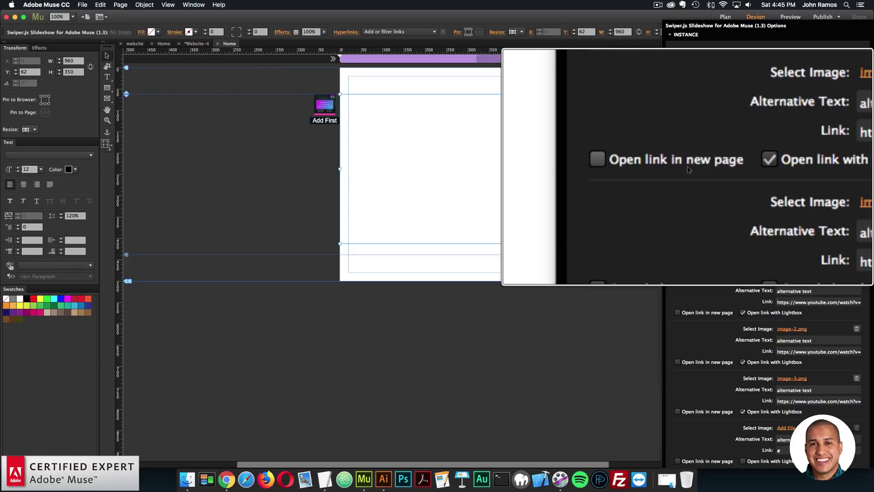
pyautogui.click(677, 164)
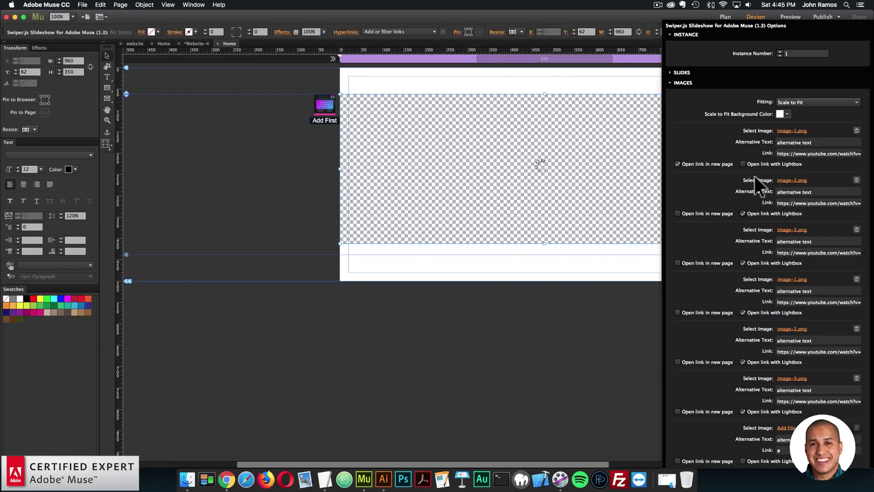
pyautogui.click(206, 160)
# - Preview the page in the browser, follow the face slide's link twice, closing each opened video page, and return to Adobe Muse
pyautogui.click(82, 5)
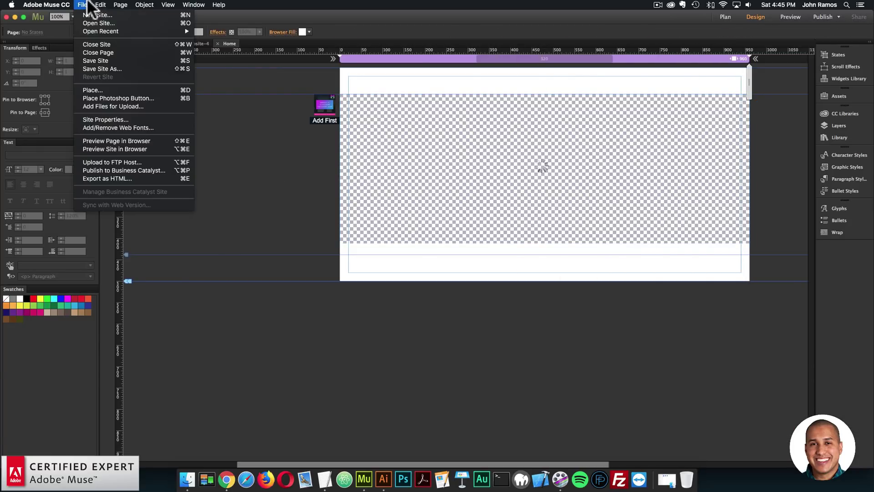
pyautogui.click(98, 140)
pyautogui.click(447, 203)
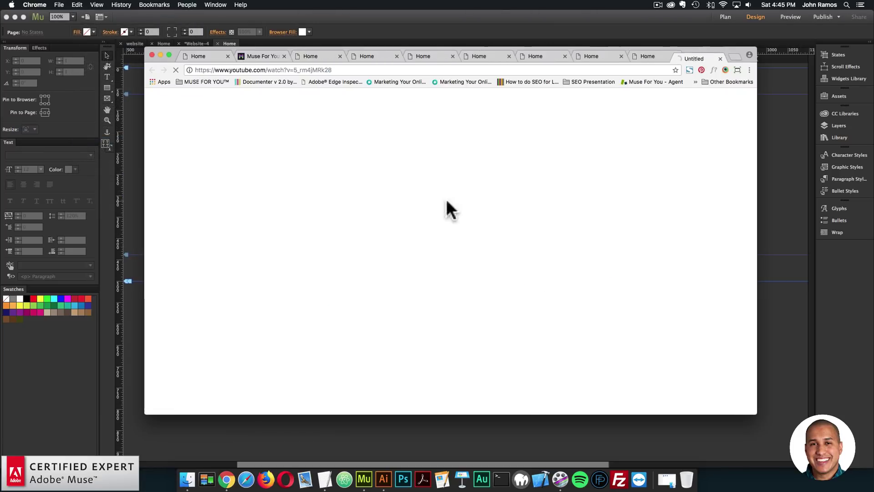
pyautogui.click(720, 58)
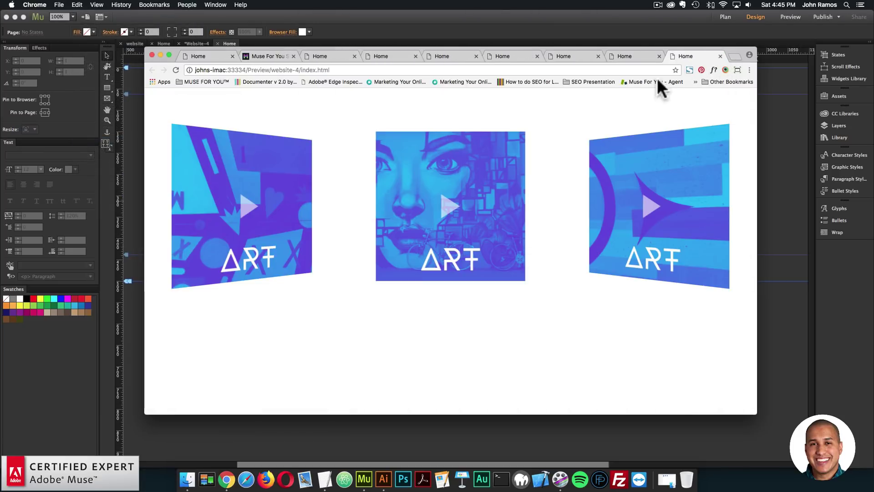
pyautogui.click(434, 208)
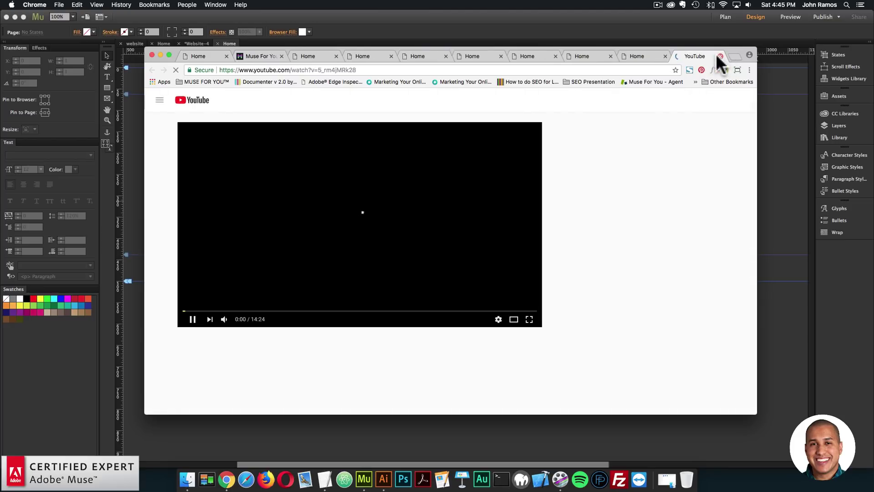
pyautogui.click(720, 57)
pyautogui.click(764, 155)
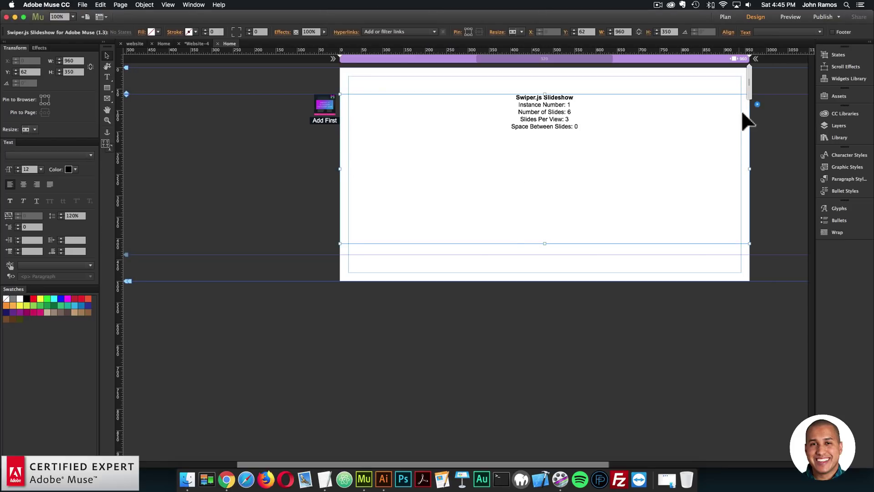
pyautogui.click(295, 152)
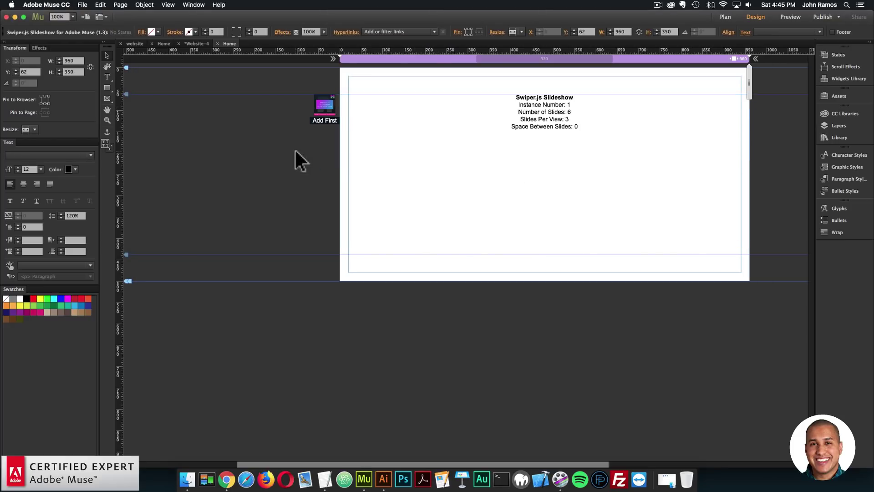
# - Find "the lightbox" in the widget library and place The Lightbox – Add First just below the slideshow's Add First widget
pyautogui.click(847, 136)
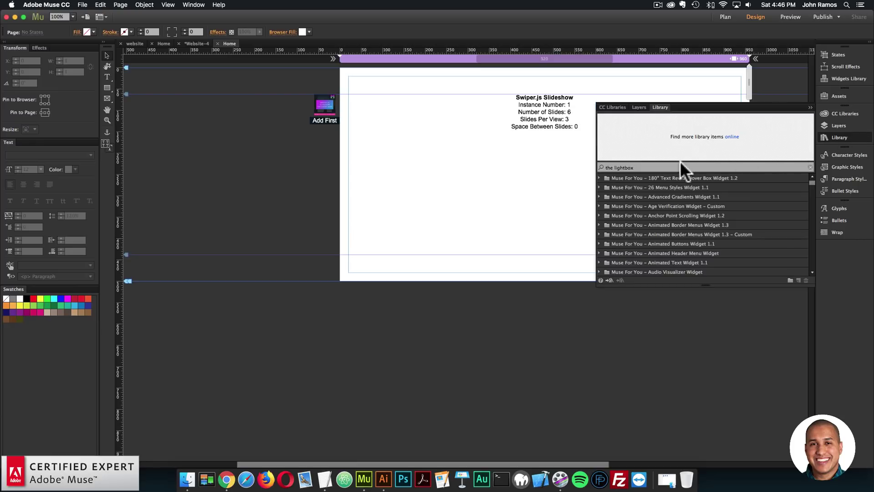
pyautogui.moveTo(680, 160); pyautogui.dragTo(572, 159)
pyautogui.moveTo(635, 188); pyautogui.dragTo(310, 135)
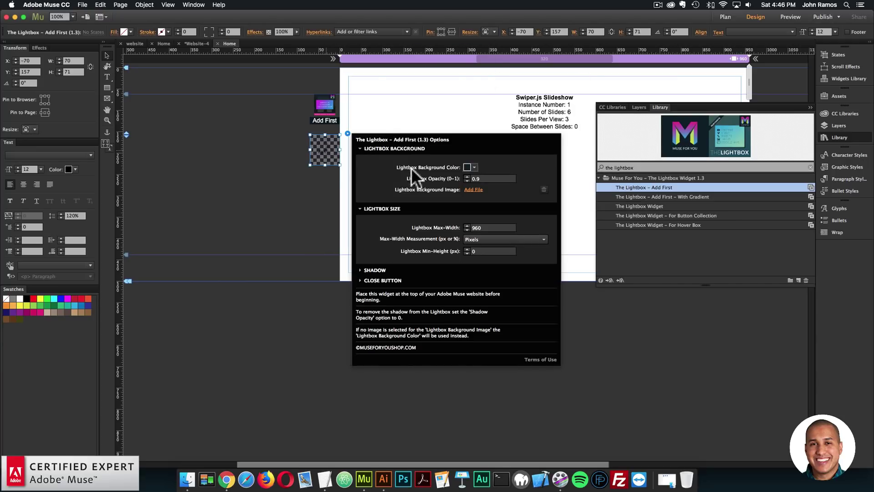
# - Add an image file as the Lightbox Background Image of The Lightbox – Add First widget
pyautogui.click(348, 133)
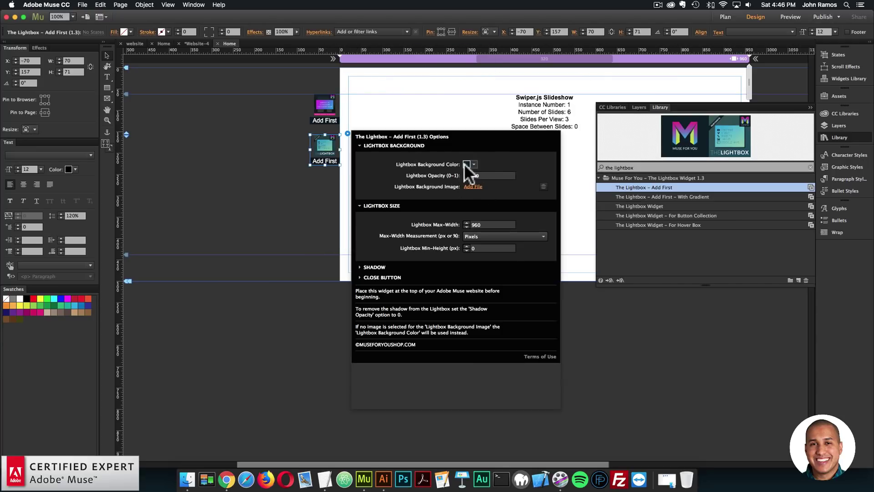
pyautogui.click(473, 186)
pyautogui.doubleClick(562, 117)
# - For the slideshow's first image, enable Open link with Lightbox, disable Open link in new page, and close the options
pyautogui.click(592, 150)
pyautogui.click(758, 104)
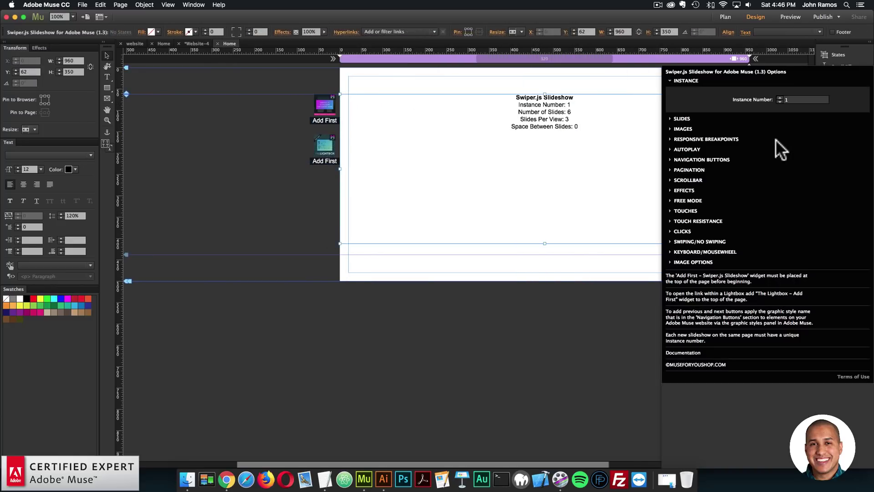
pyautogui.click(690, 129)
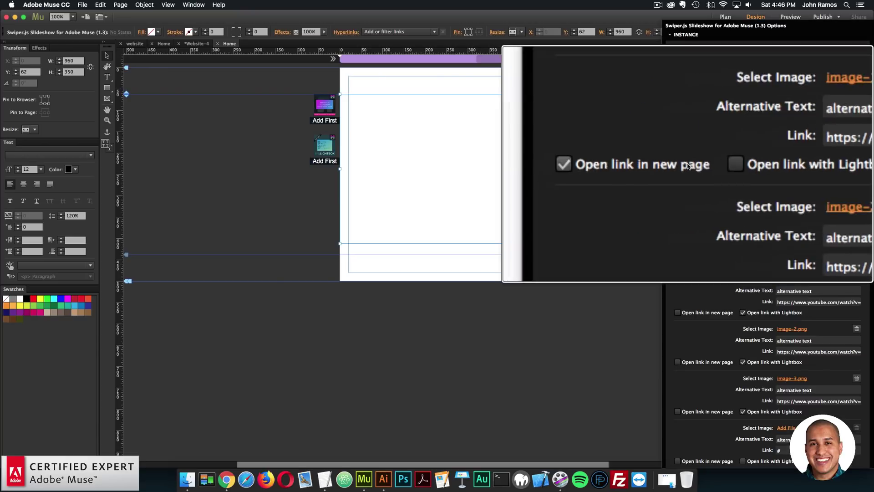
pyautogui.click(743, 164)
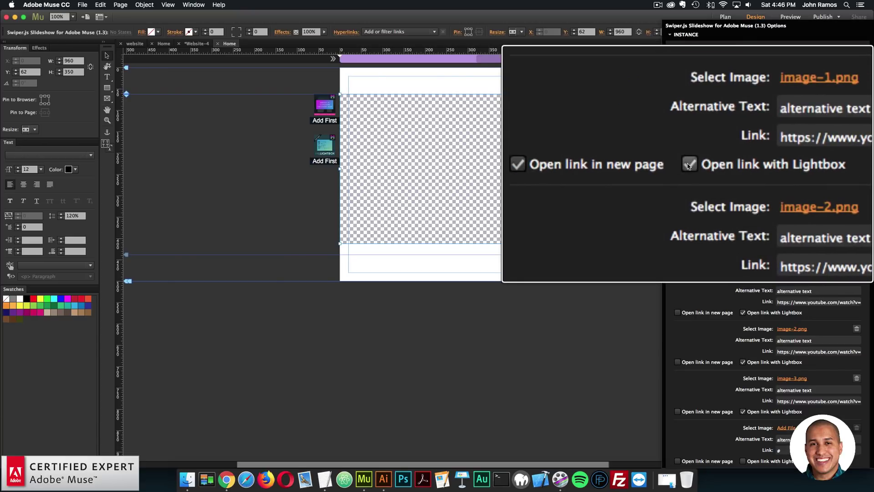
pyautogui.click(678, 164)
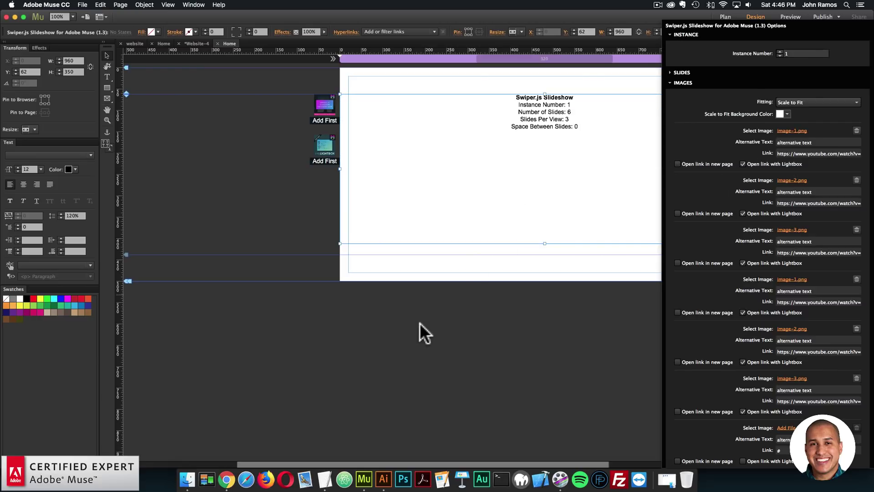
pyautogui.click(419, 322)
# - Preview the page in the browser, check the face slide's video over the lightbox background image, then close it and return to Adobe Muse
pyautogui.click(86, 5)
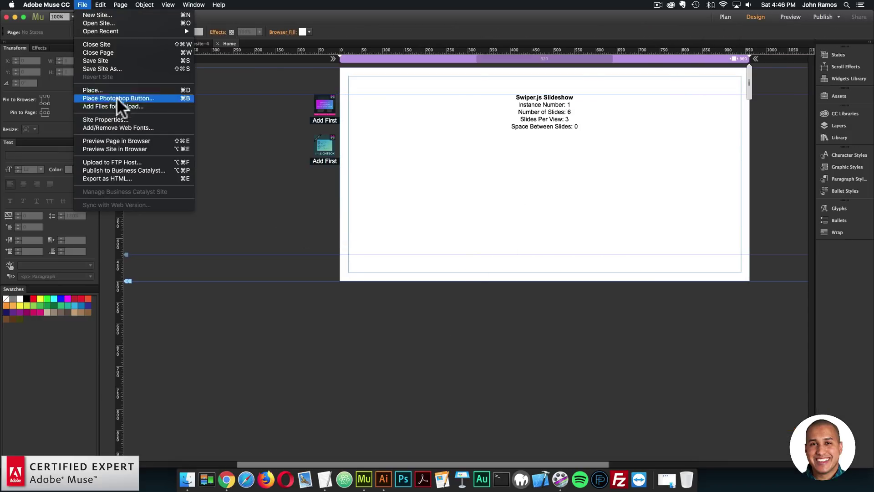
pyautogui.click(119, 138)
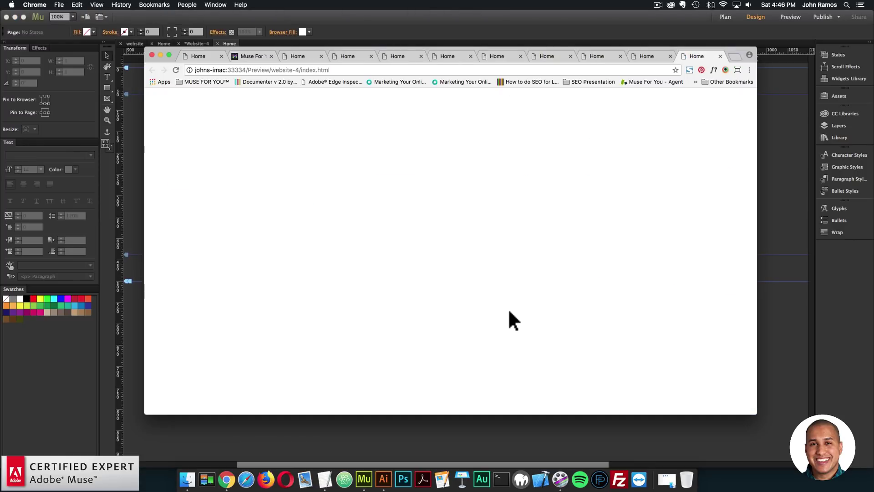
pyautogui.click(451, 218)
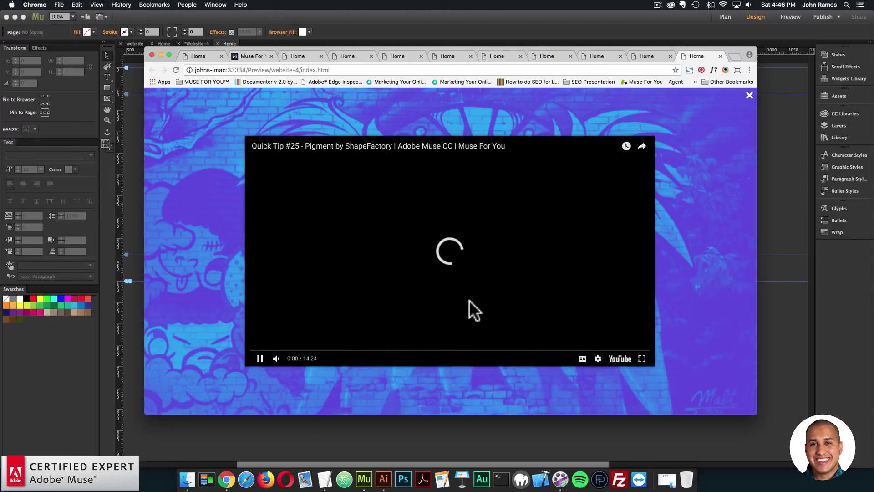
pyautogui.click(704, 295)
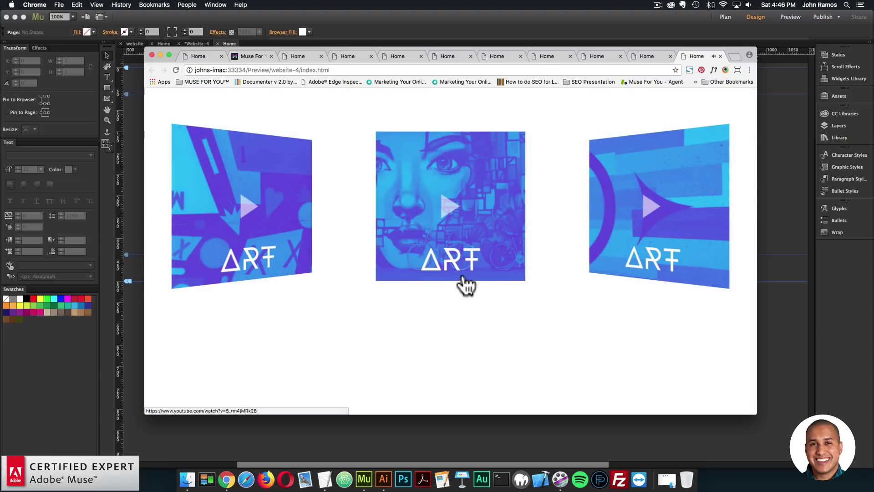
pyautogui.moveTo(180, 47); pyautogui.dragTo(340, 95)
pyautogui.click(300, 171)
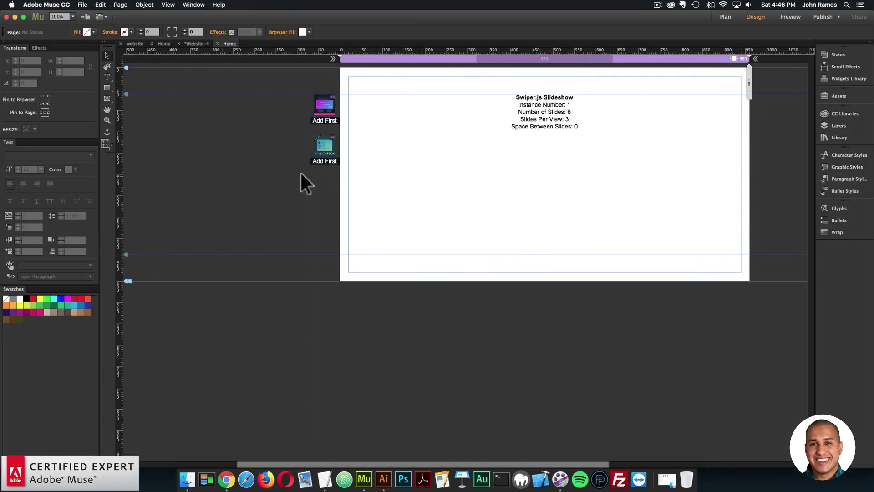
pyautogui.click(336, 147)
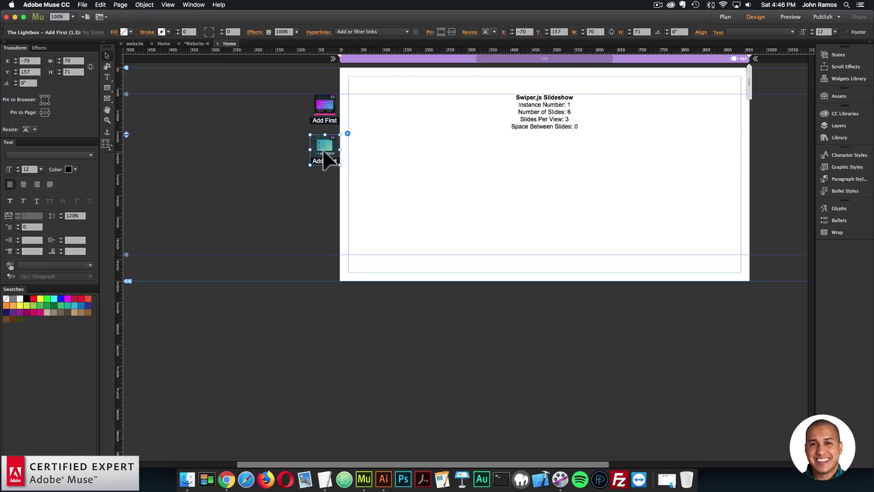
pyautogui.press('Tab')
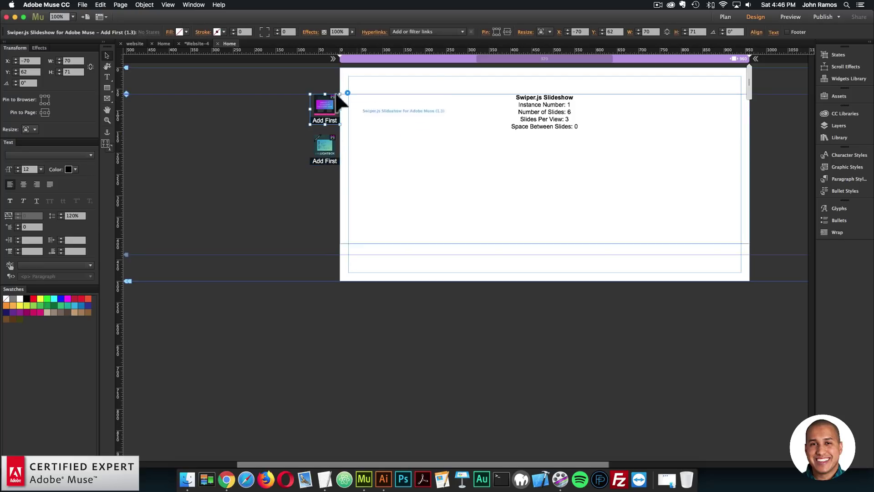
# - Set the Swiper.js slideshow's pagination type to Dots in its widget options
pyautogui.click(524, 178)
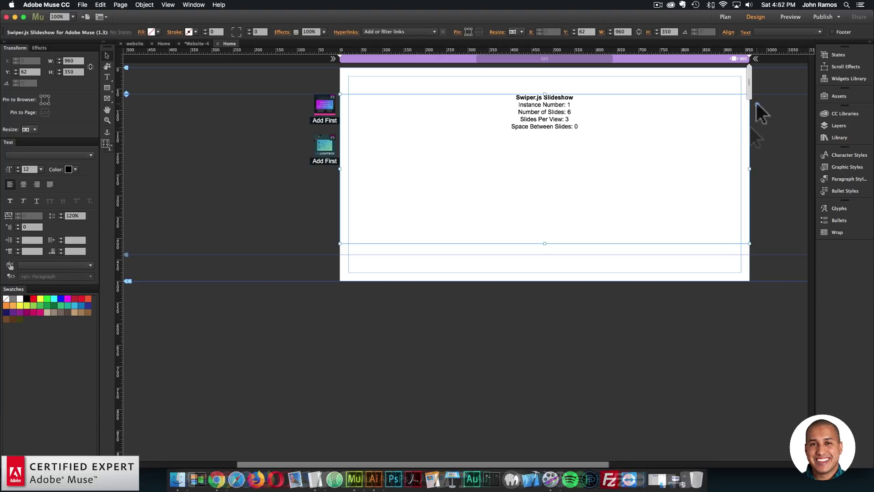
pyautogui.click(757, 104)
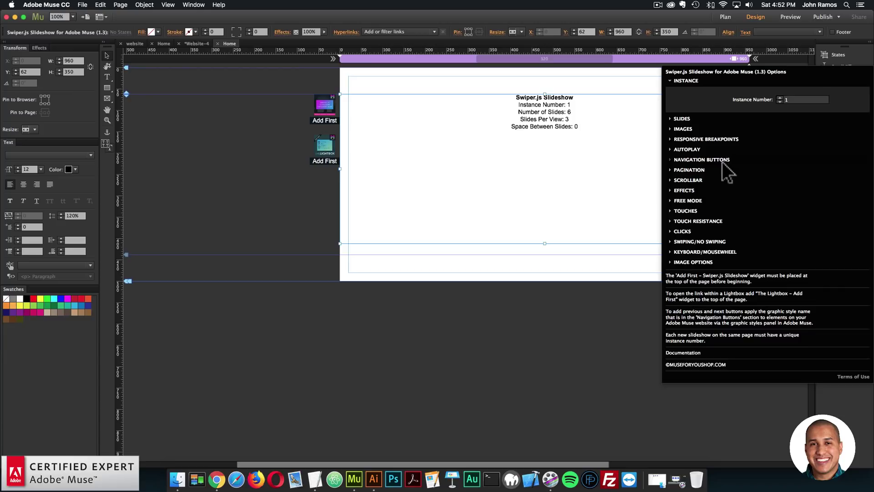
pyautogui.click(694, 169)
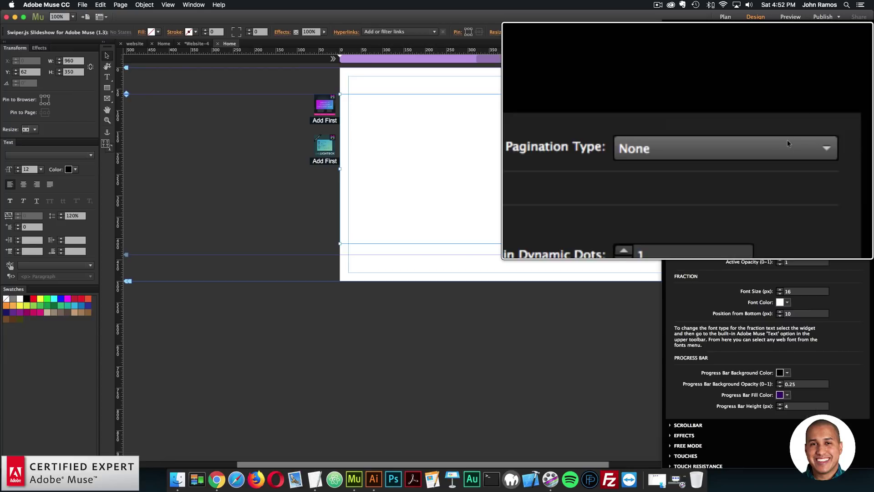
pyautogui.click(843, 143)
pyautogui.click(780, 161)
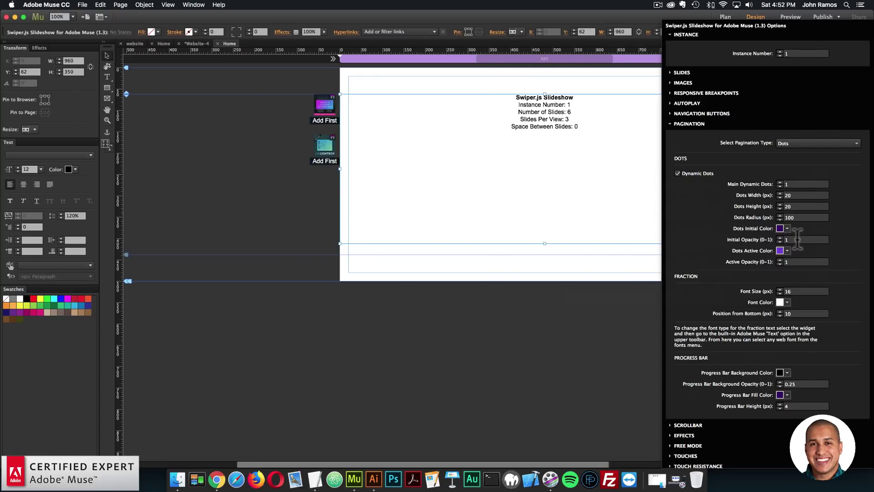
# - Preview the page in the browser, change slides with the pagination dots, and return to Adobe Muse
pyautogui.click(83, 5)
pyautogui.click(112, 140)
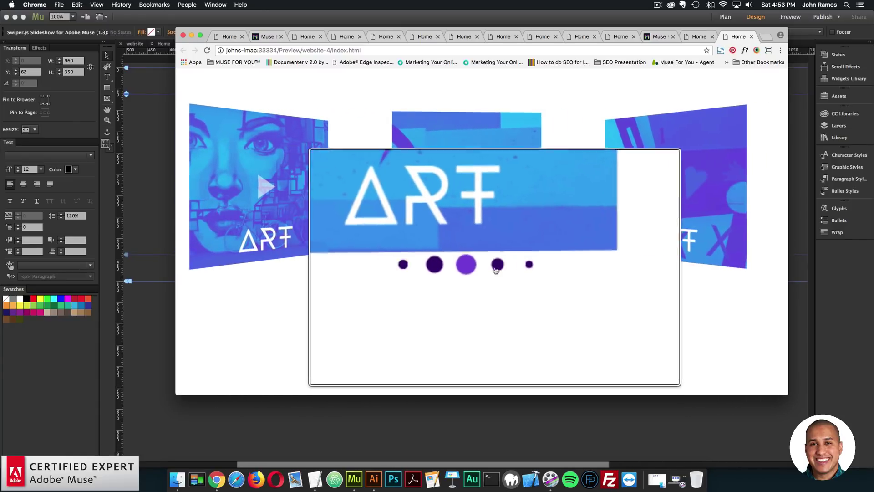
pyautogui.click(496, 270)
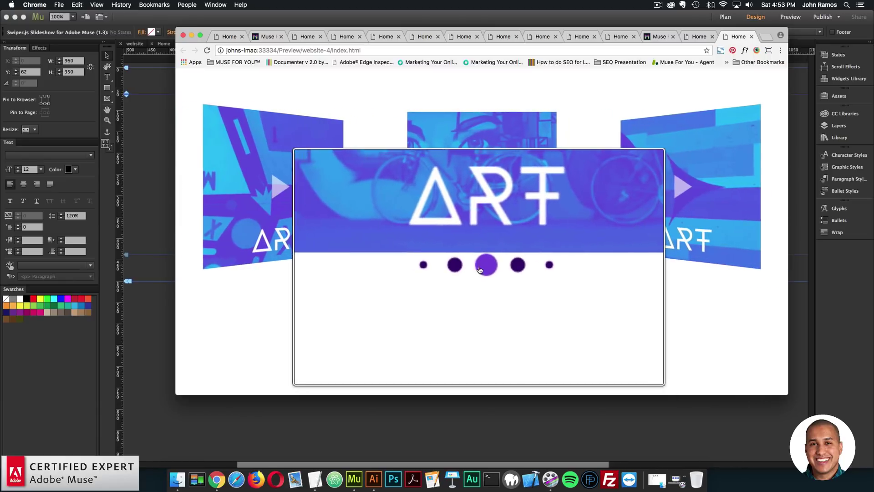
pyautogui.moveTo(482, 268)
pyautogui.mouseDown()
pyautogui.moveTo(400, 266)
pyautogui.moveTo(485, 270)
pyautogui.mouseUp()
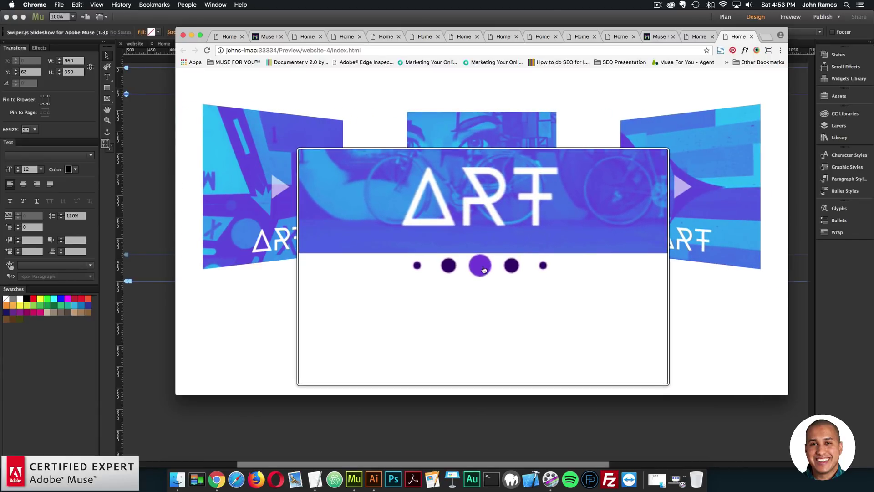
pyautogui.click(172, 189)
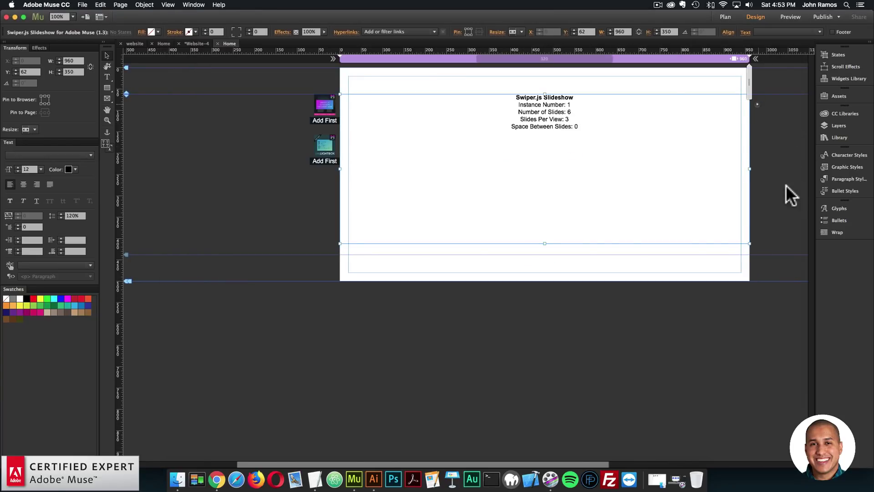
# - Increase the Main Dynamic Dots value in the slideshow's pagination options and preview the page in the browser
pyautogui.click(700, 169)
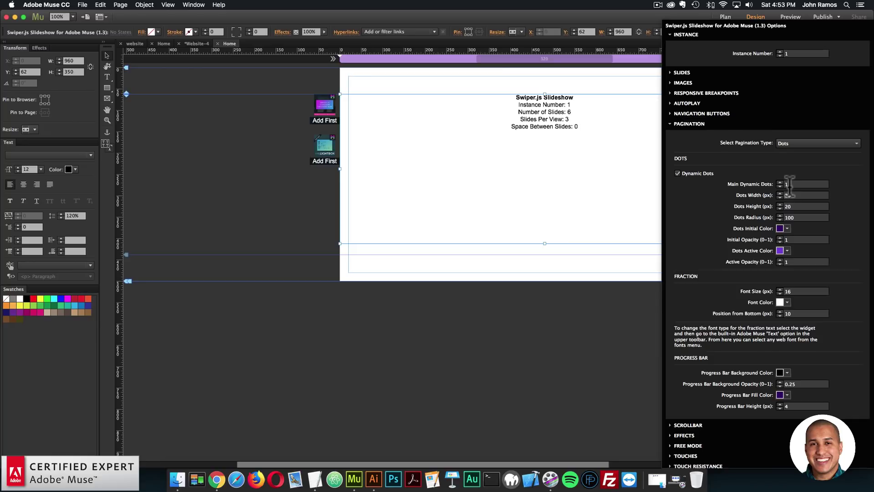
pyautogui.click(780, 183)
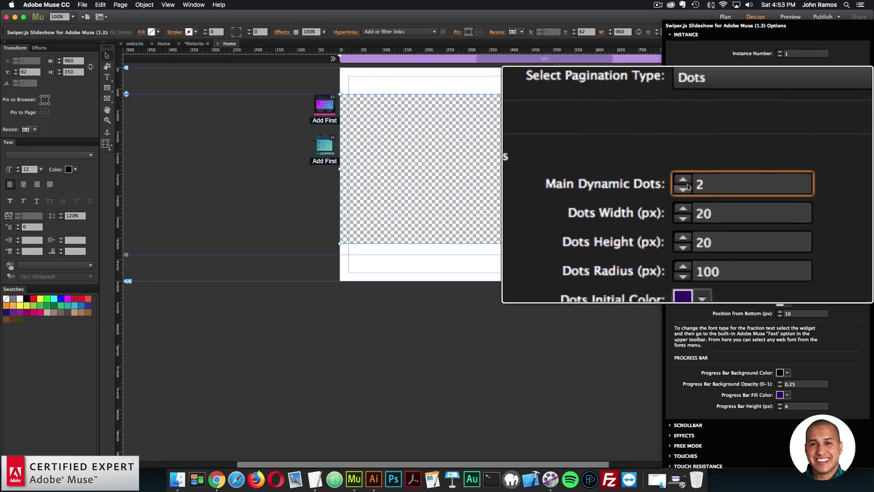
pyautogui.click(688, 183)
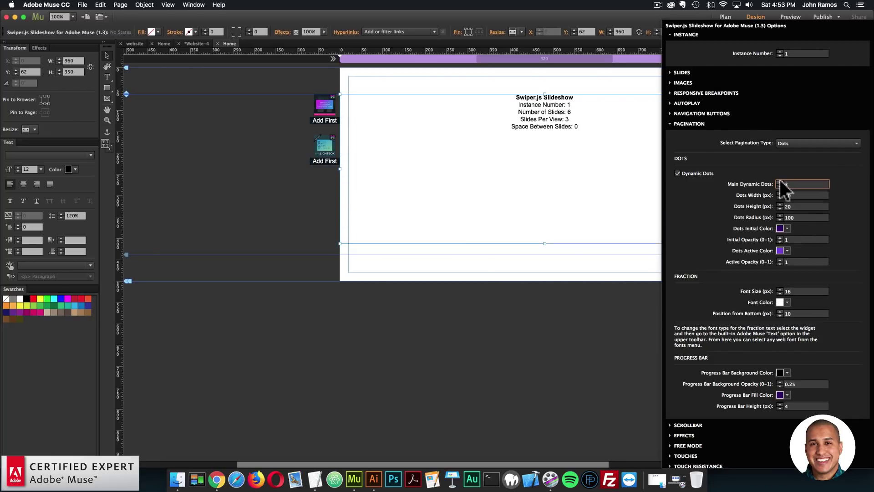
pyautogui.press('Escape')
pyautogui.click(153, 97)
pyautogui.click(82, 4)
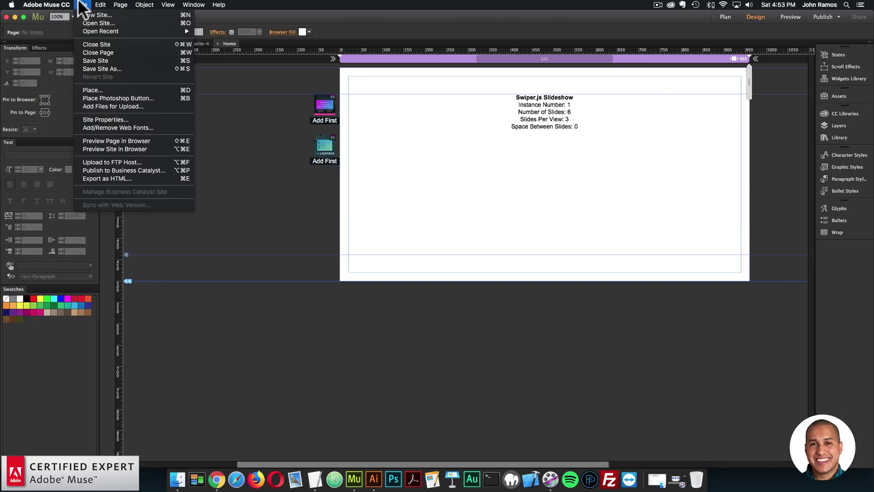
pyautogui.click(109, 141)
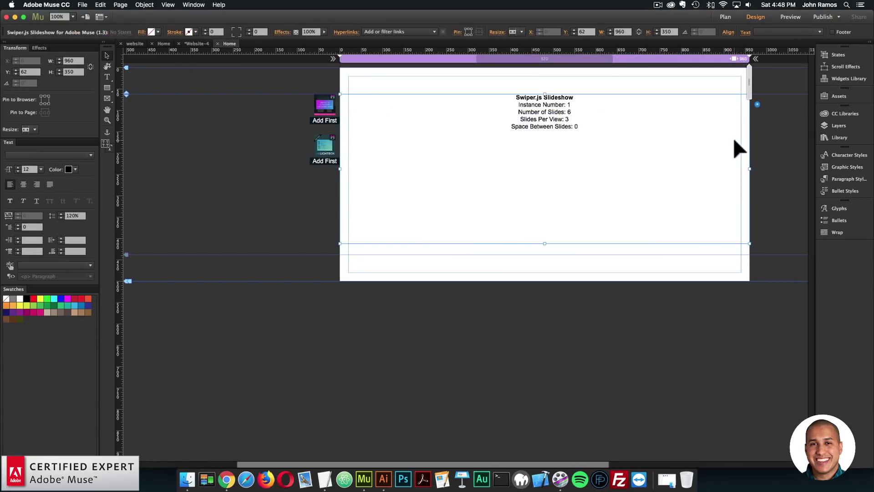
# - Switch to Chrome and open museforyoushop.com in a new tab
pyautogui.click(356, 332)
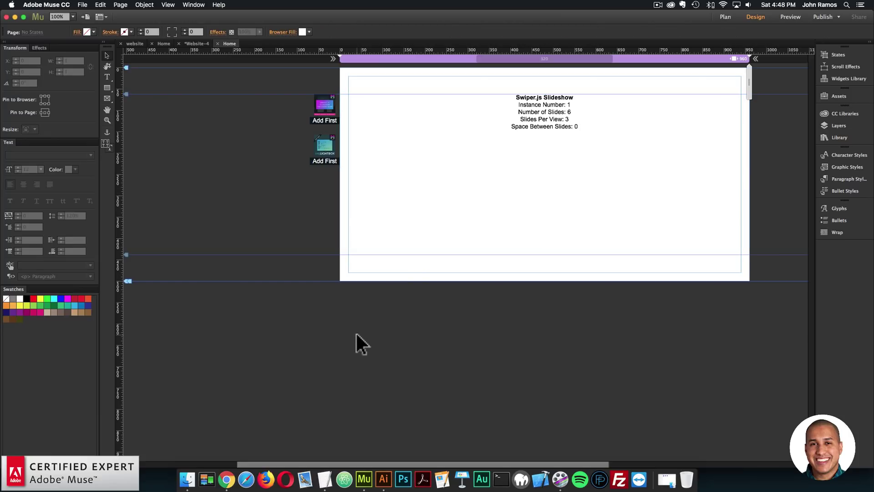
pyautogui.click(228, 476)
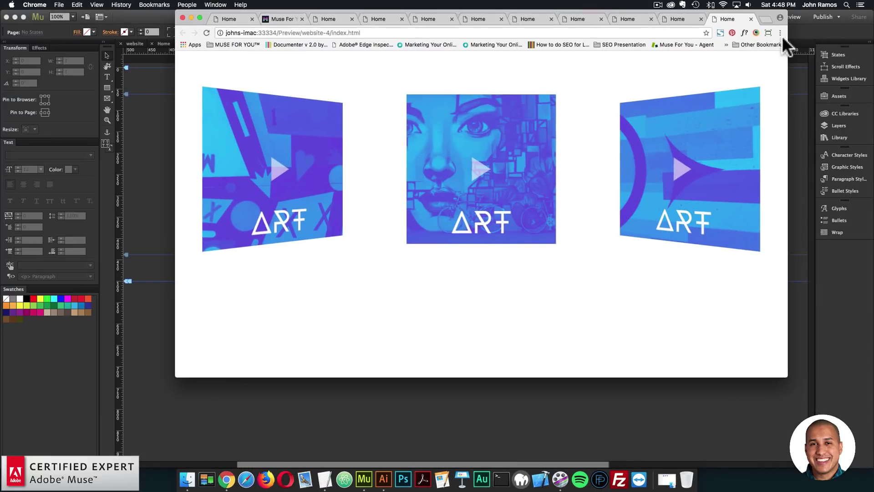
pyautogui.click(730, 19)
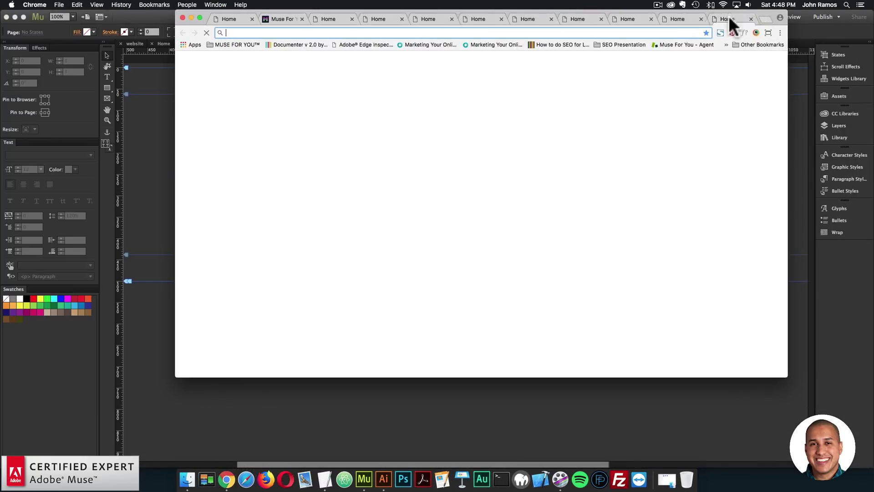
pyautogui.write('museforyoushop.com')
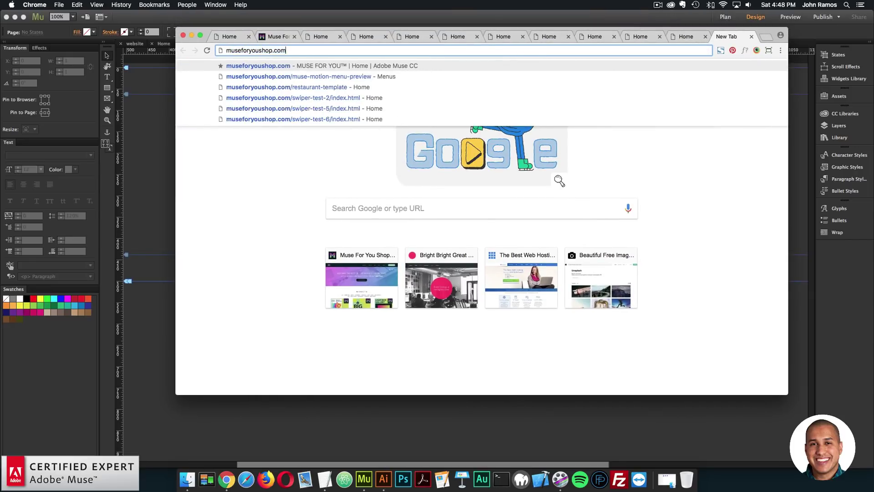
pyautogui.press('Return')
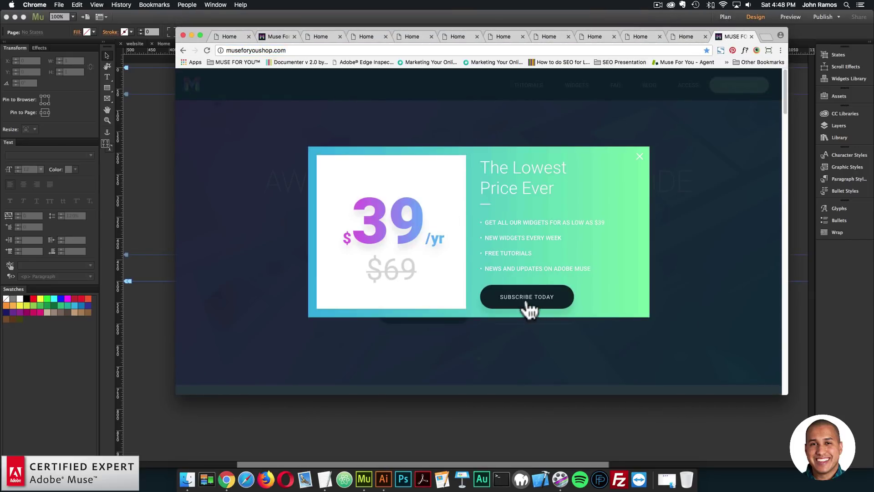
# - Go to the Muse For You widget shop and open the Swiper.js Slideshow for Adobe Muse Widget product page
pyautogui.click(527, 303)
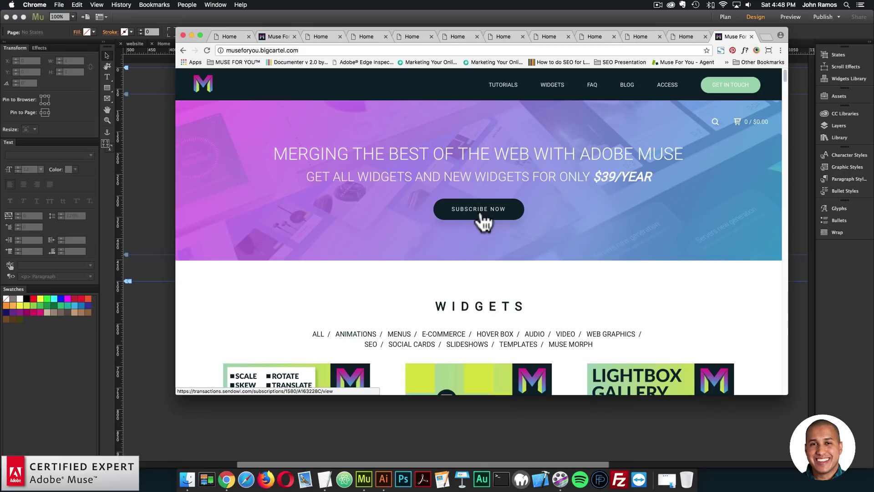
pyautogui.scroll(-15, 612, 209)
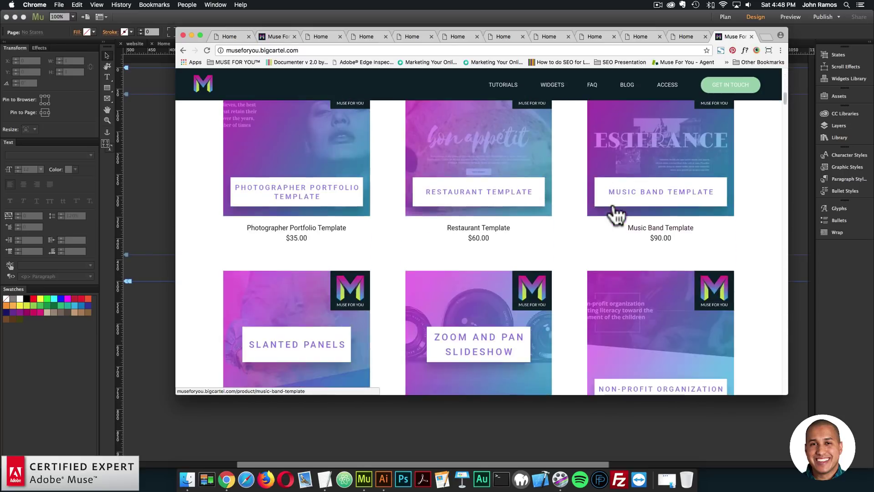
pyautogui.scroll(-10, 614, 214)
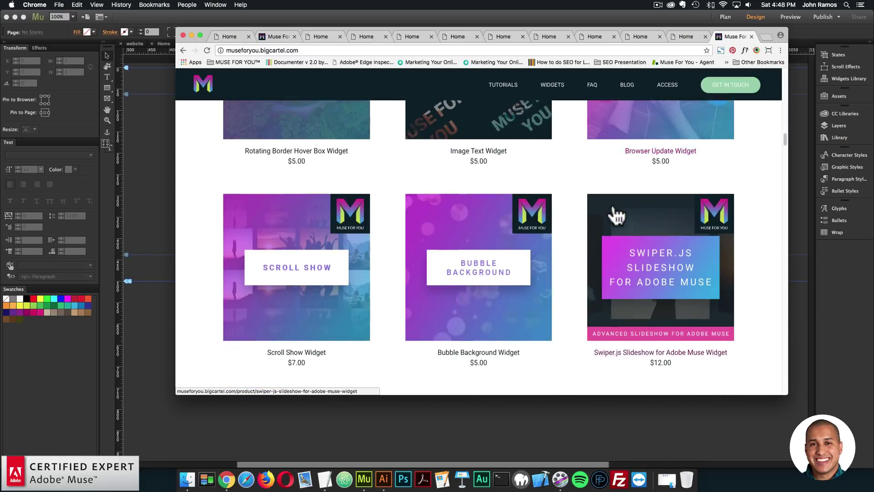
pyautogui.click(613, 200)
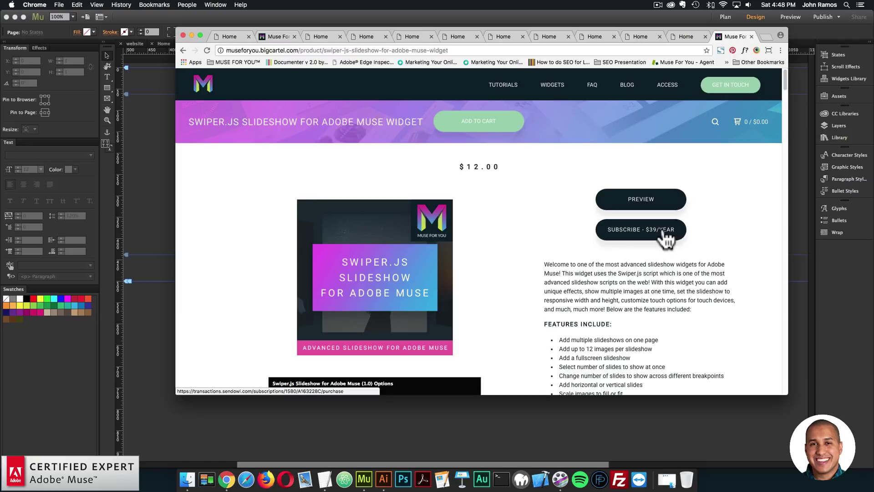
# - Look through the widget's feature list, changelog, option screenshots, video and comments, and return to the start of the product page
pyautogui.scroll(-5, 666, 237)
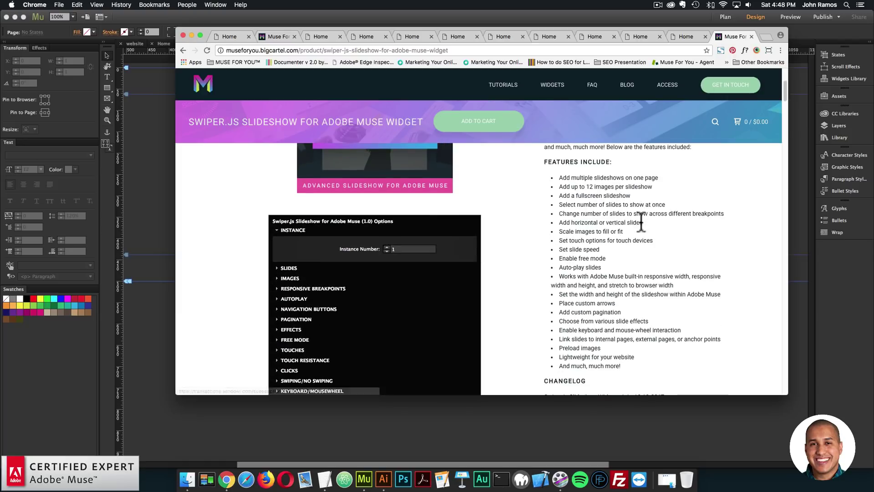
pyautogui.scroll(-7, 605, 224)
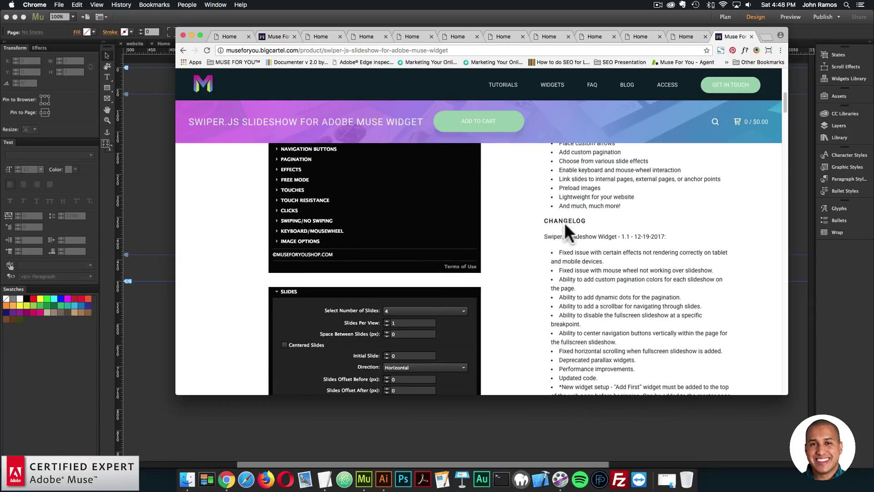
pyautogui.scroll(-4, 606, 224)
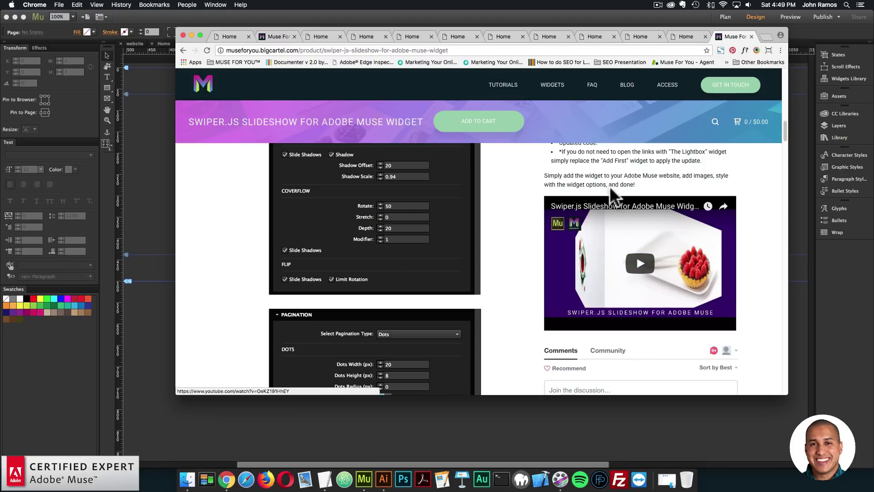
pyautogui.scroll(-1, 528, 186)
pyautogui.scroll(-3, 526, 182)
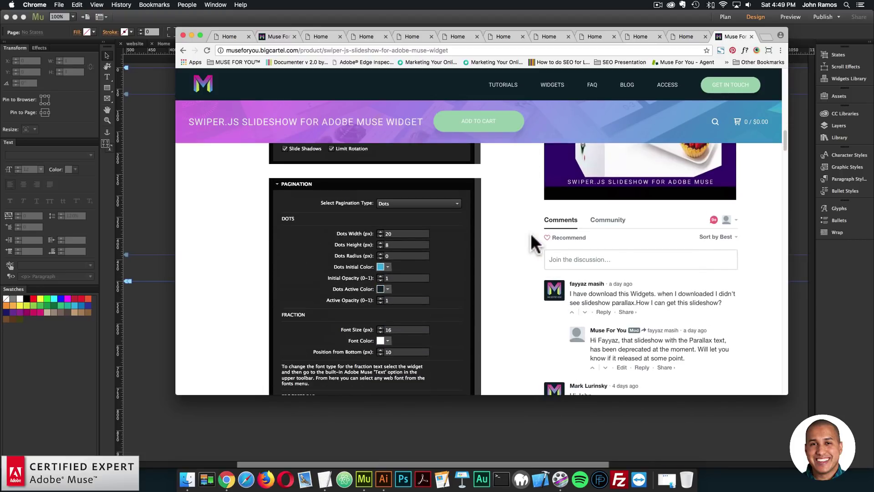
pyautogui.scroll(-3, 528, 233)
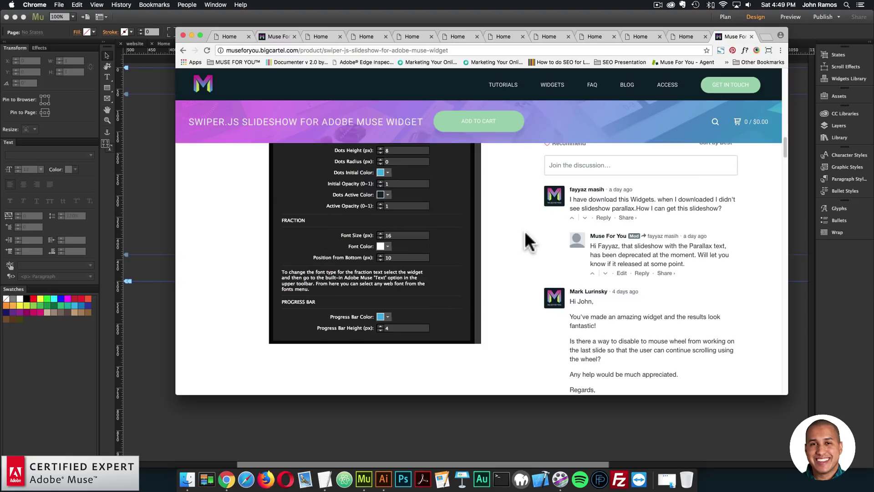
pyautogui.scroll(10, 523, 231)
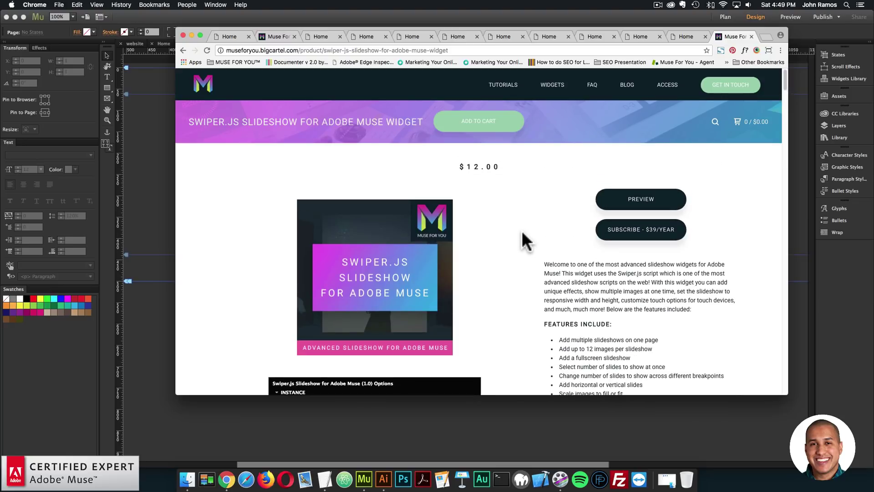